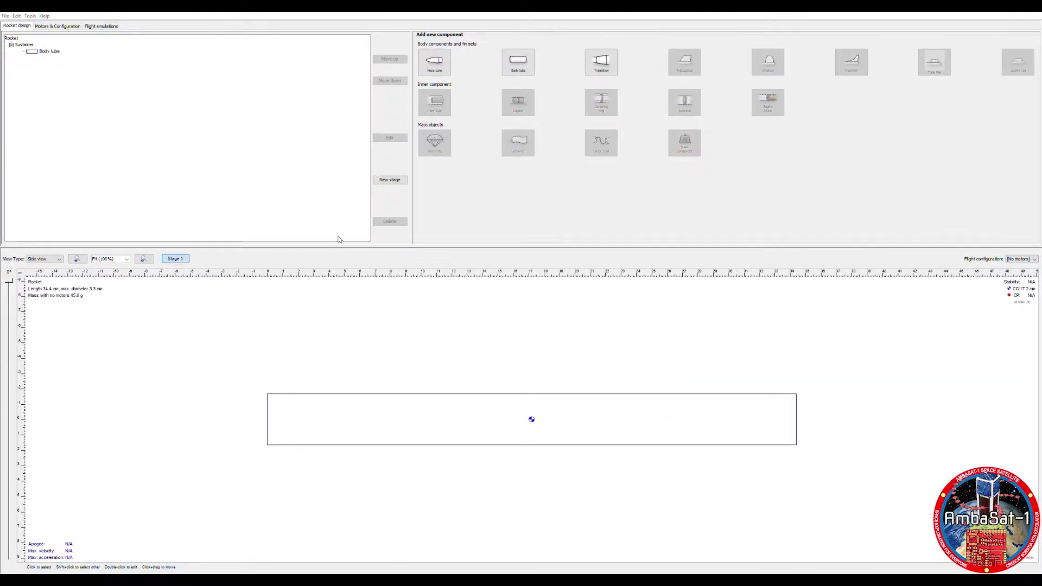
Attach a trapezoidal fin set to the body tube.
left_click(49, 51)
left_click(768, 102)
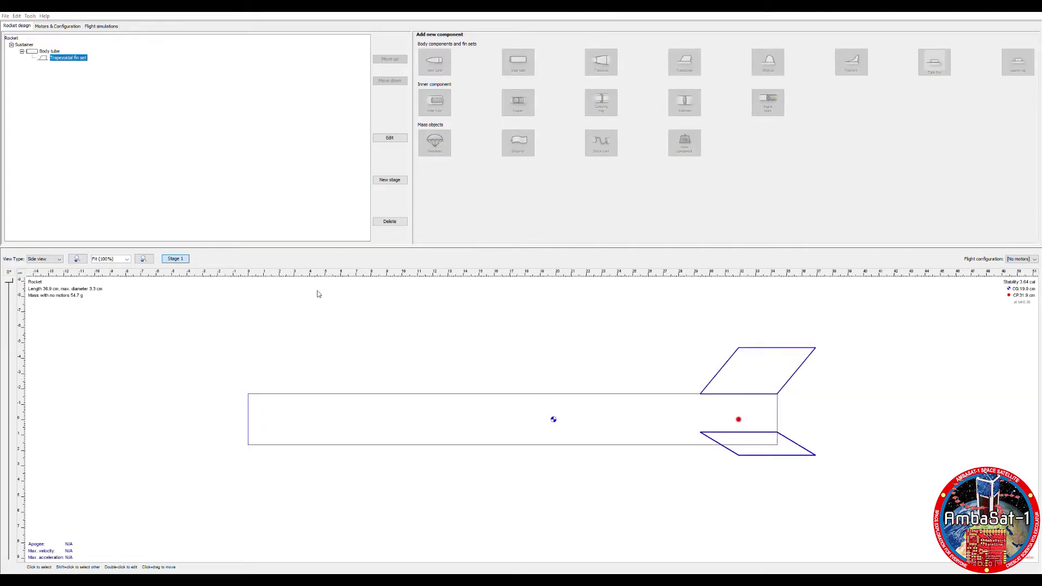
left_click(319, 293)
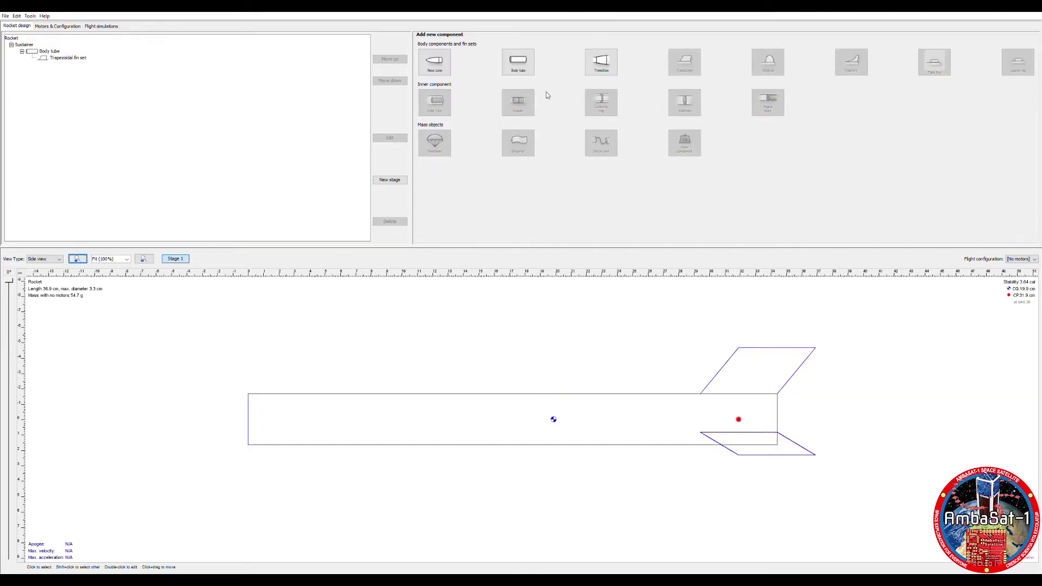
Add a second body tube and place a nose cone at the rocket's front.
left_click(602, 61)
key("Delete")
left_click(518, 62)
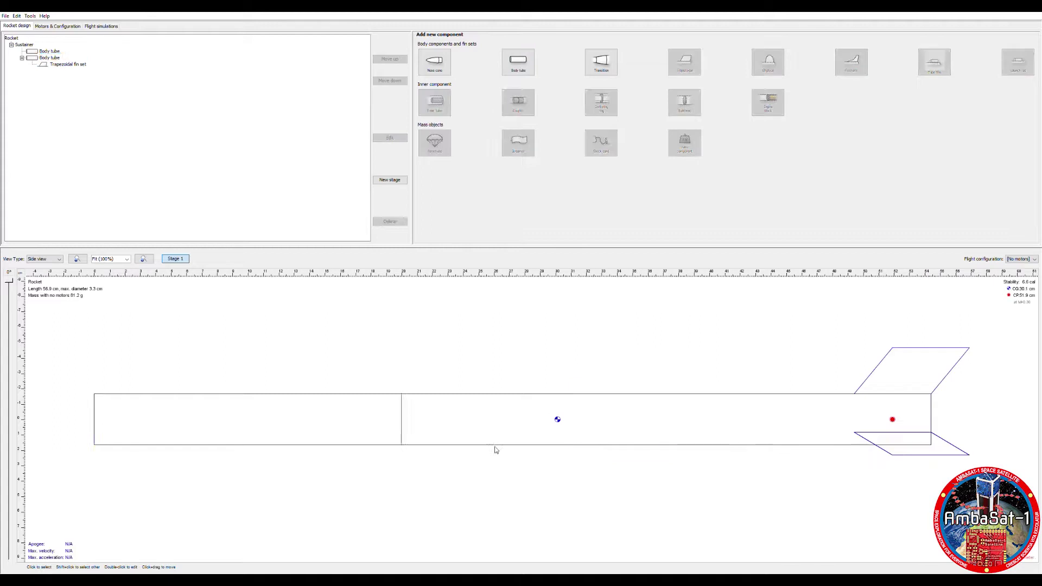
left_click(380, 424)
key("Delete")
left_click(435, 62)
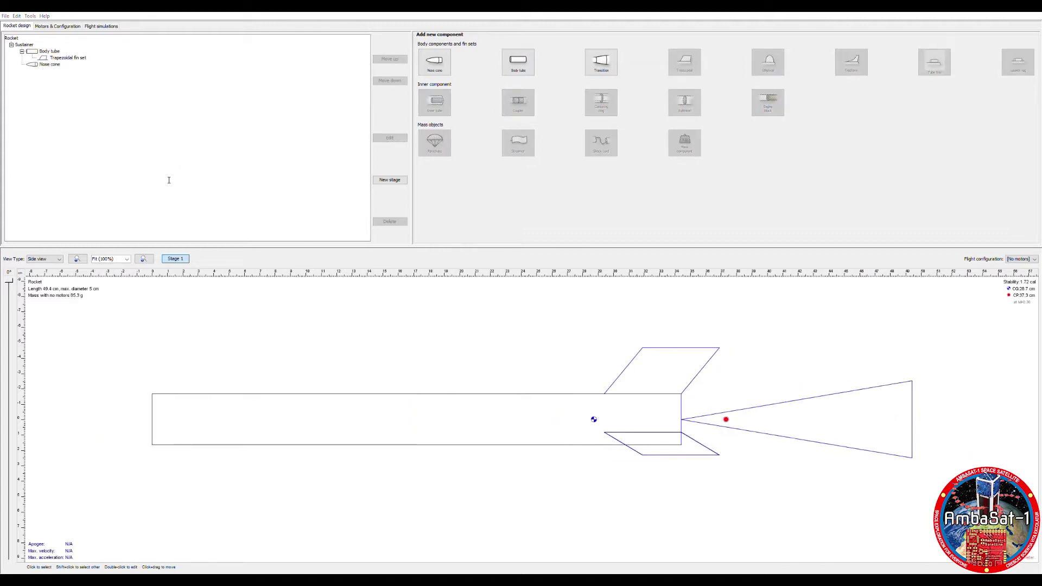
key("ctrl+z")
key("ctrl+z")
key("ctrl+z")
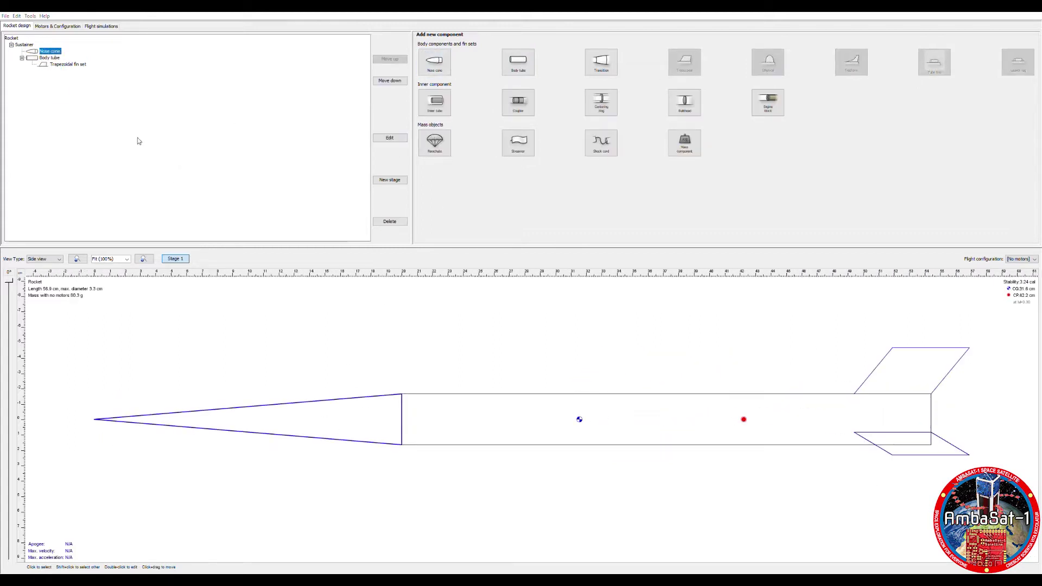
left_click(181, 193)
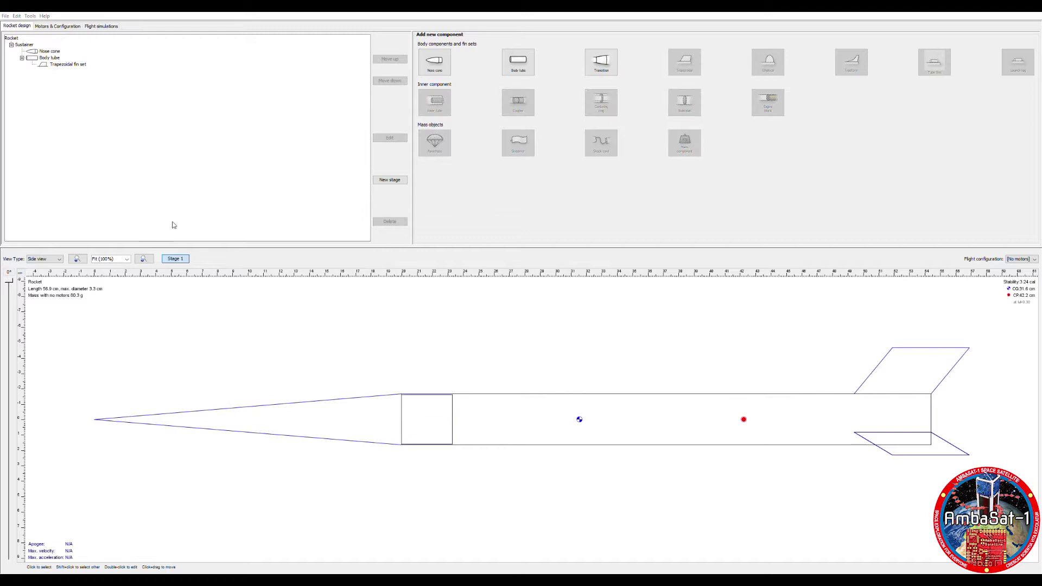
Add a short body tube behind the nose cone with a tube coupler inside it.
left_click(518, 62)
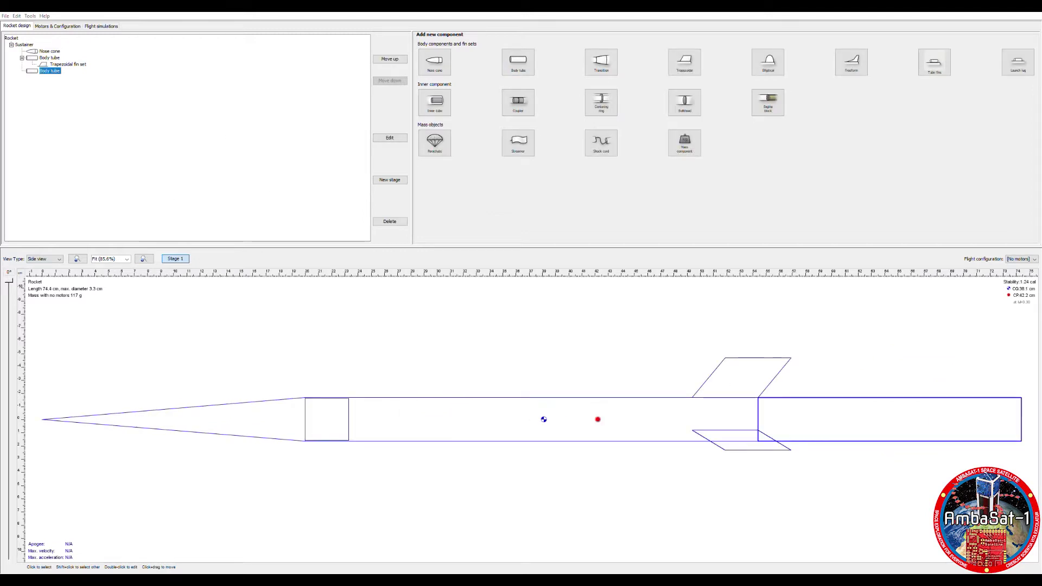
key("Delete")
left_click(518, 61)
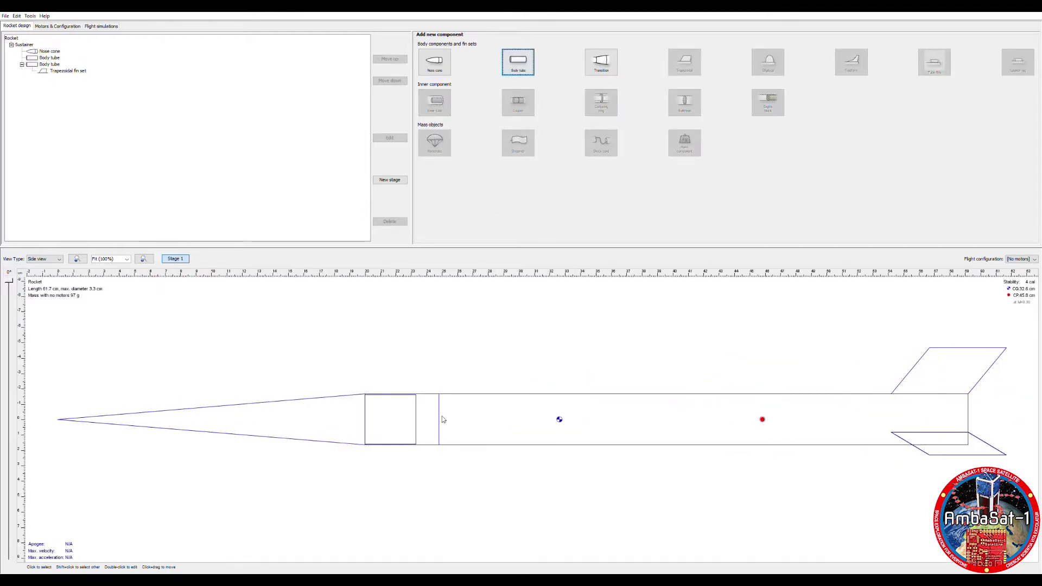
left_click(518, 102)
left_click(237, 233)
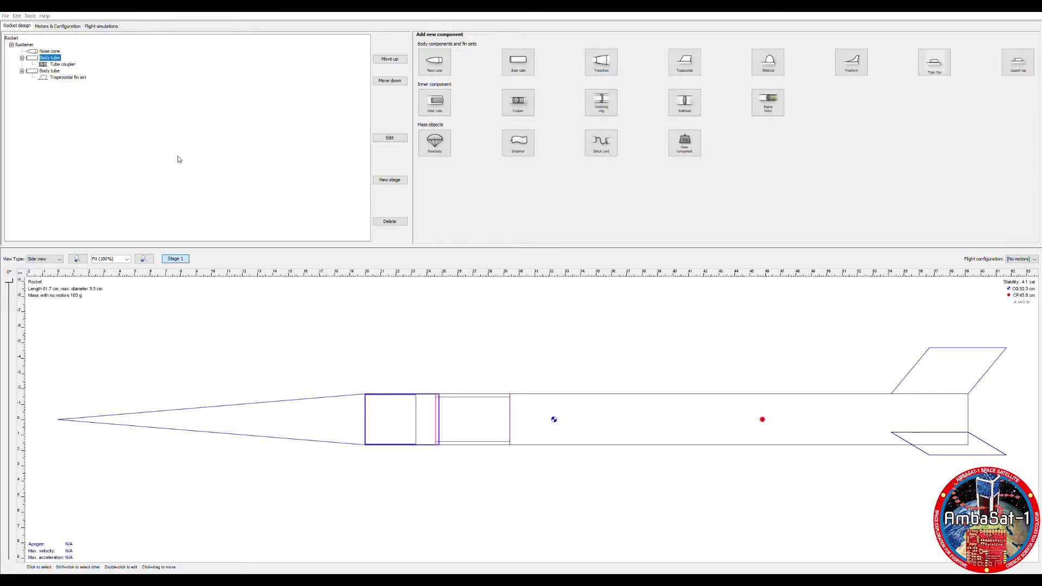
Rename the nose cone, the recovery tube and coupler, and the rear tube Long Boi with its fins.
left_click(48, 51)
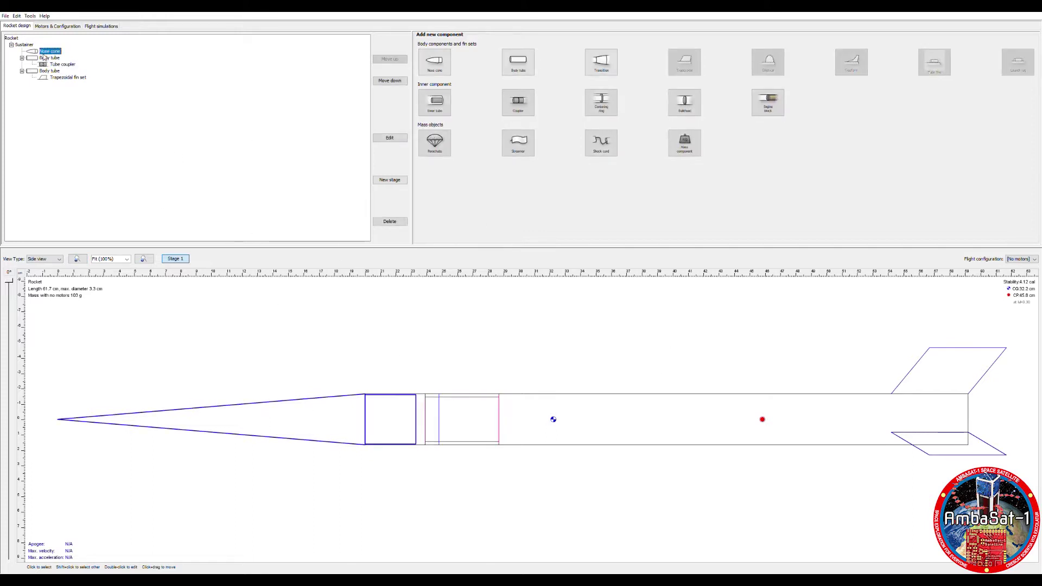
left_click(46, 58)
key("ctrl+y")
key("ctrl+y")
key("ctrl+y")
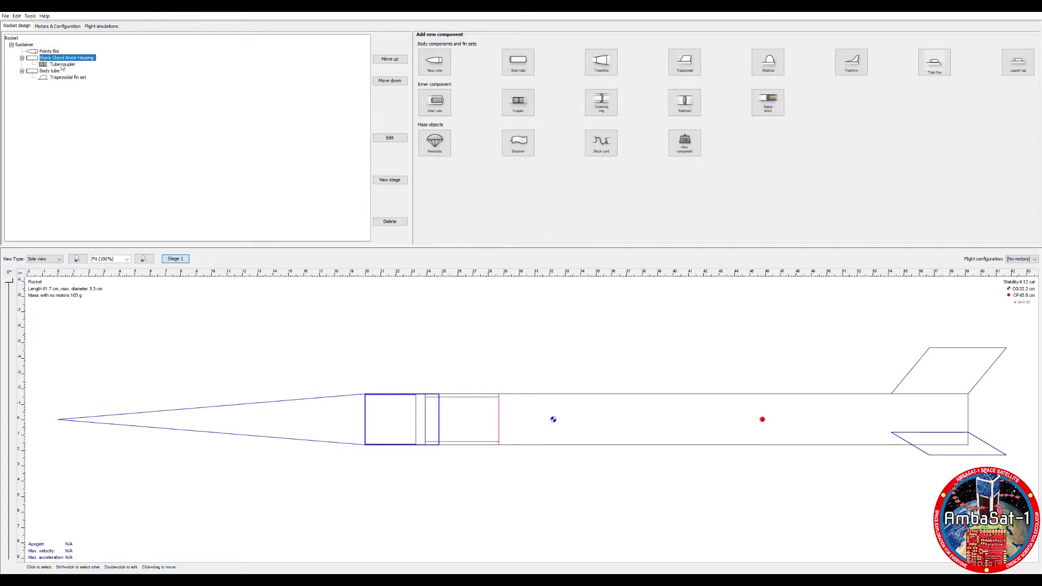
key("ctrl+y")
key("ctrl+y")
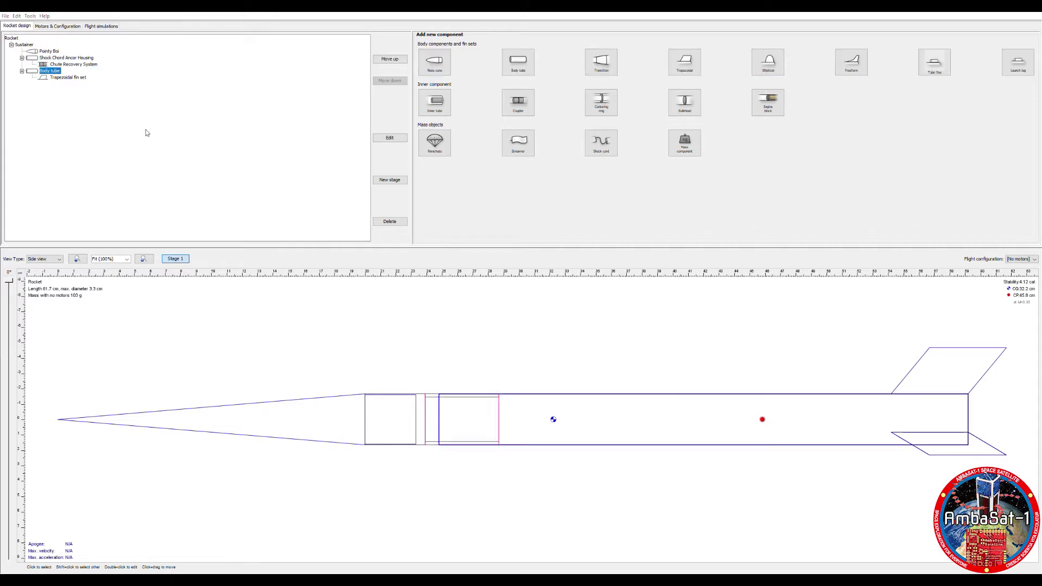
Add a shock cord in Shock Chord Ancor Housing and a parachute in the recovery section.
key("ctrl+y")
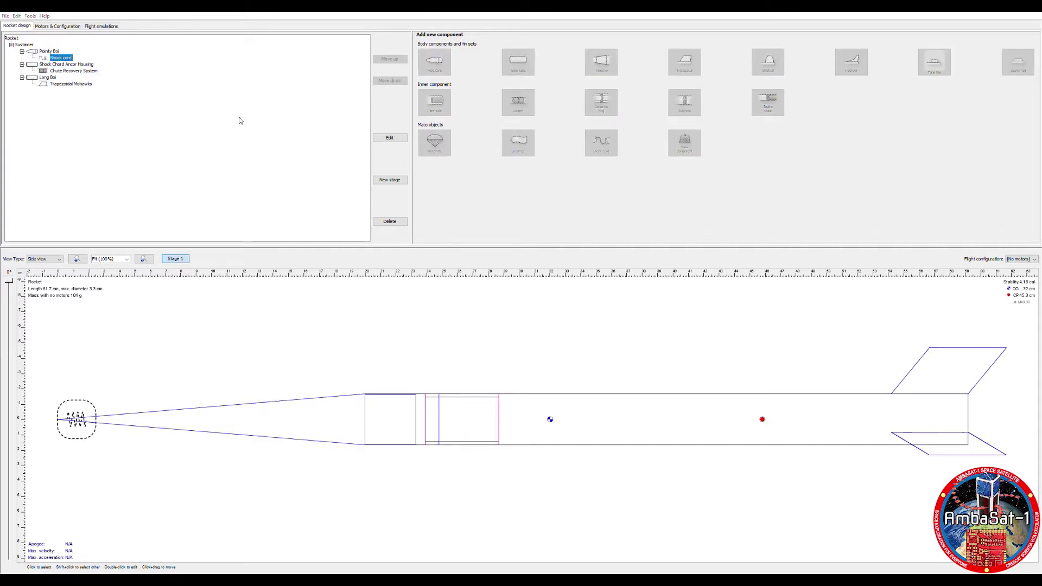
key("ctrl+y")
key("ctrl+y")
key("ctrl+y")
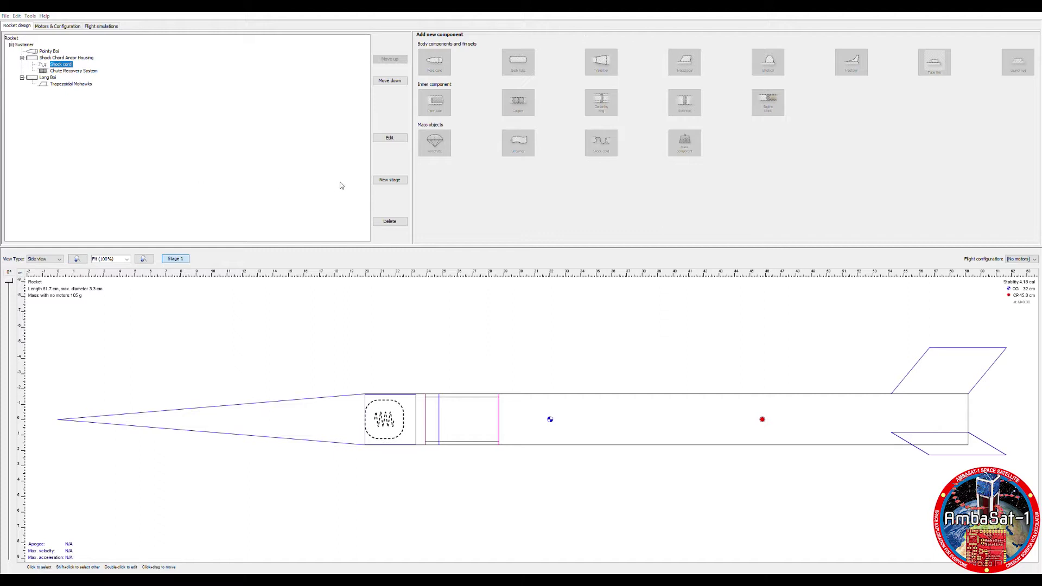
key("ctrl+y")
key("ctrl+y")
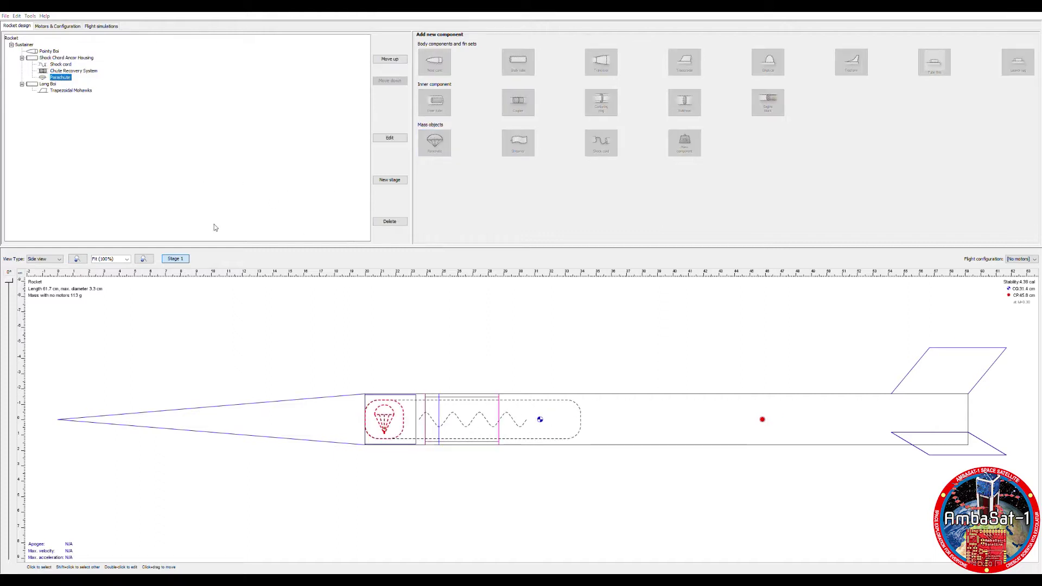
key("ctrl+y")
key("ctrl+y")
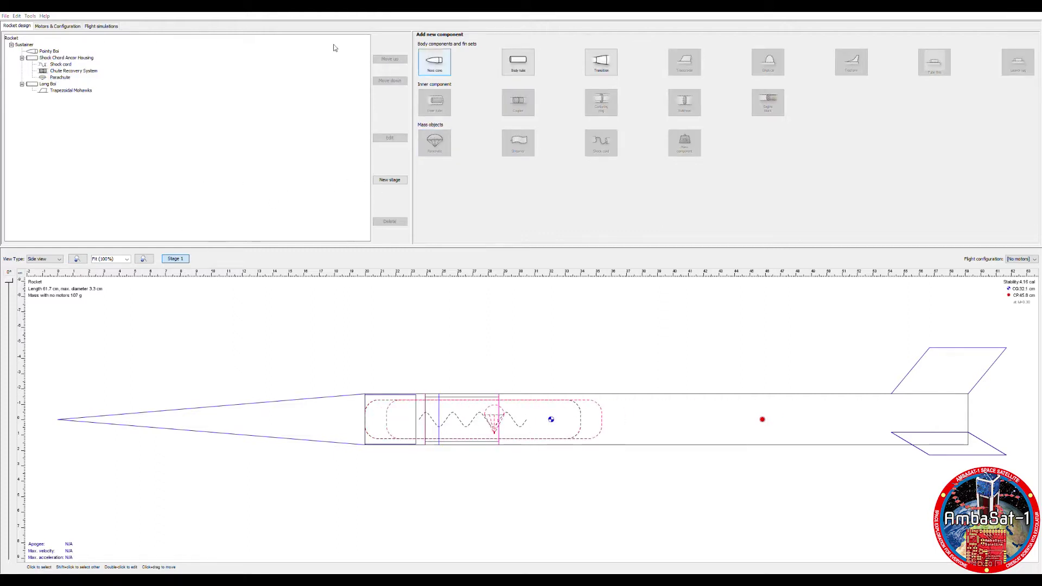
left_click(57, 26)
Mount an F15-2 motor in Long Boi, review simulations and the 3D view, then start a new design.
key("ctrl+y")
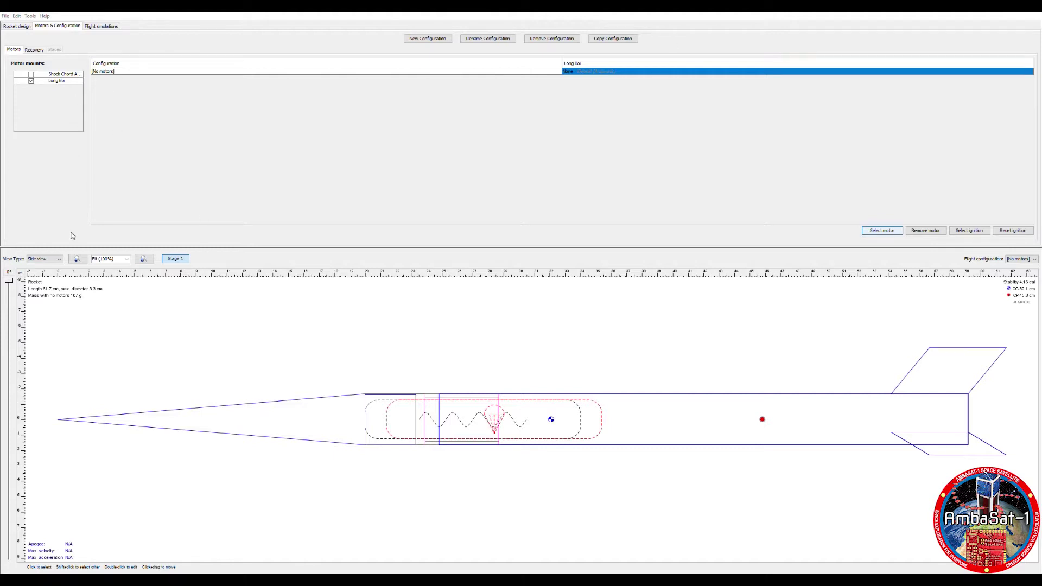
key("ctrl+y")
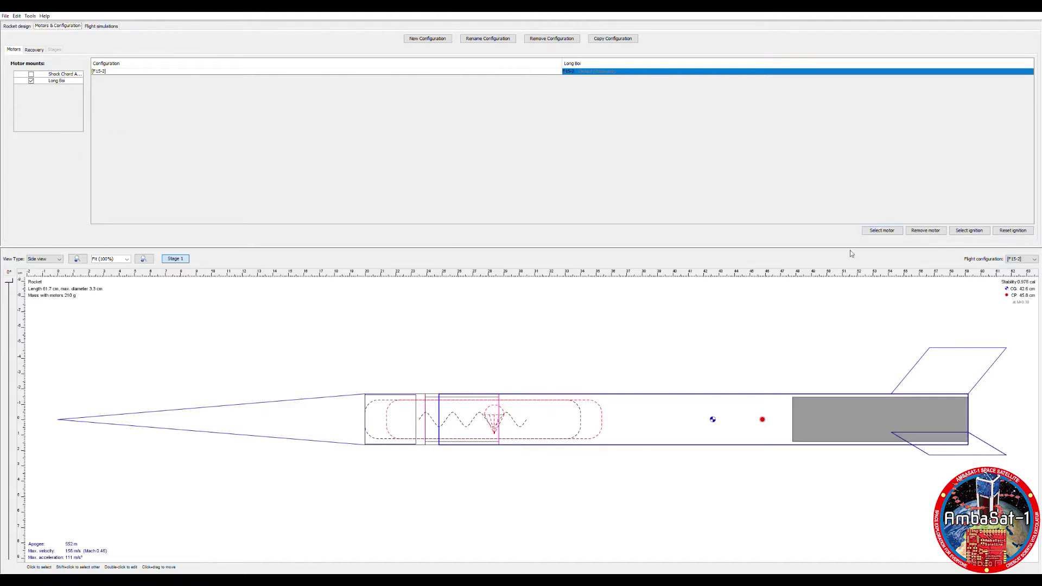
left_click(101, 26)
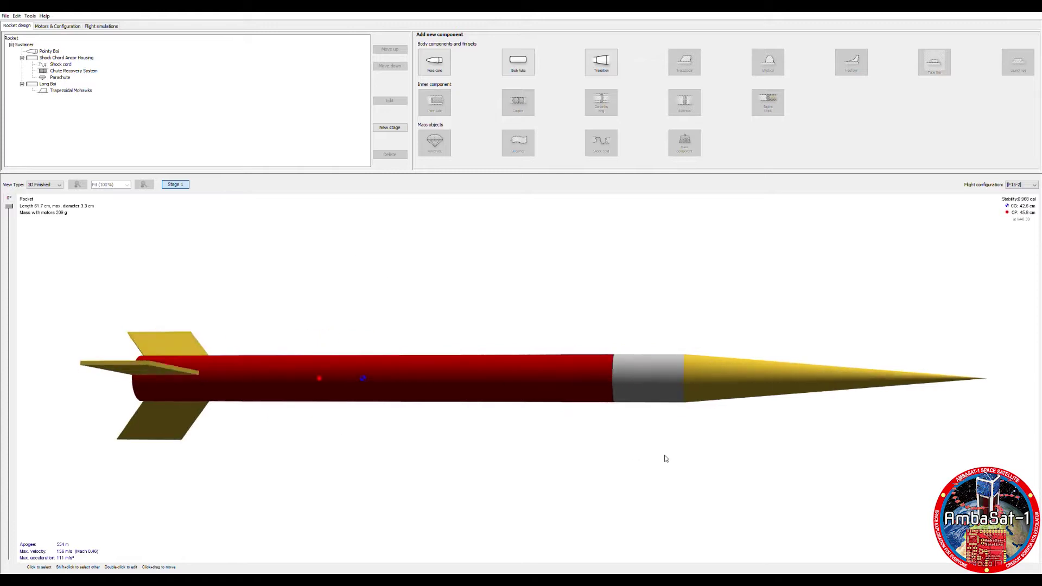
left_click_drag(667, 459, 373, 362)
left_click(372, 362)
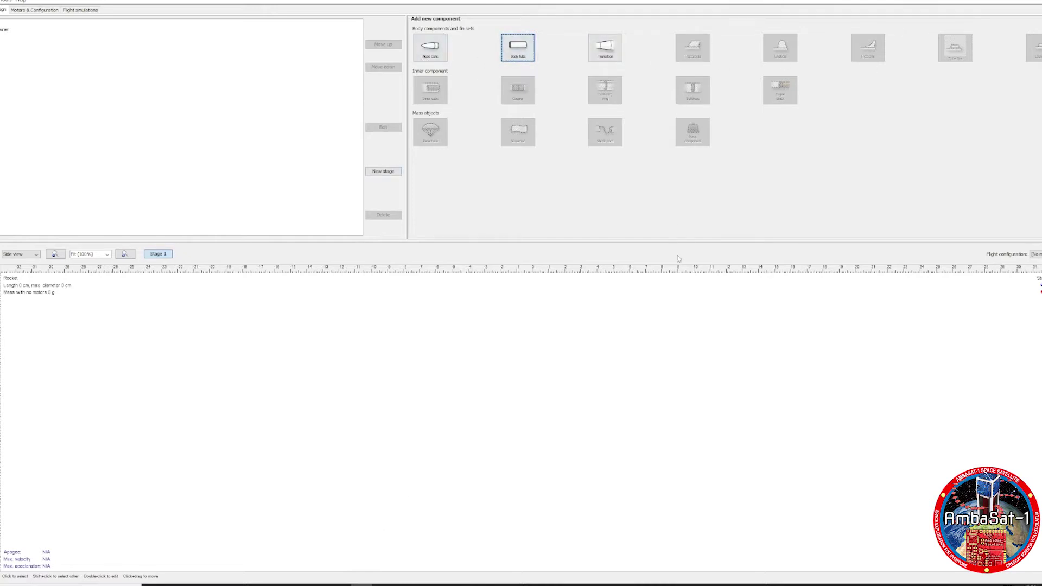
Add a body tube named Long Boi, its length set in mm for a 34.4 cm rocket.
left_click(518, 48)
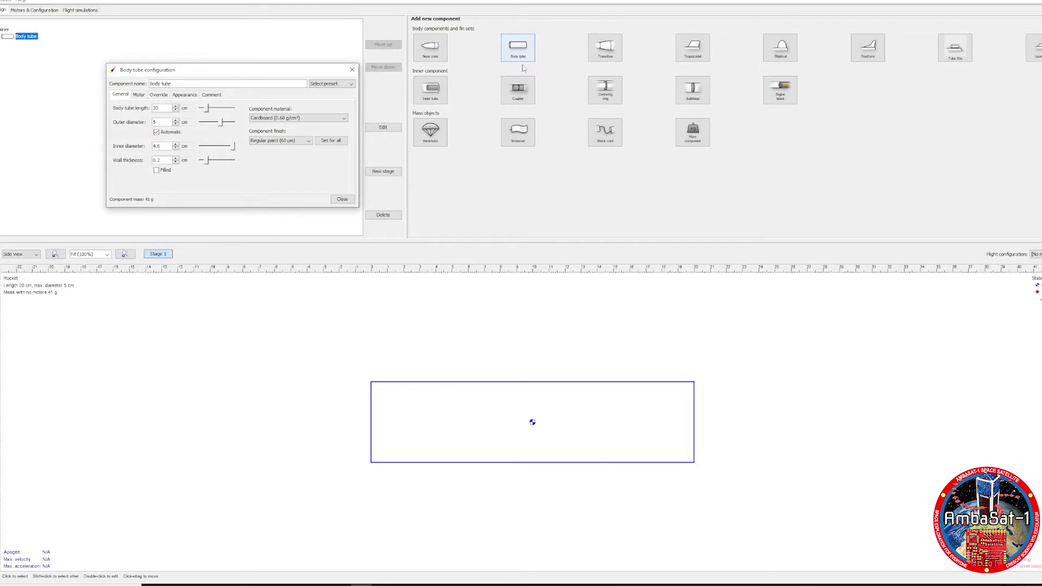
left_click_drag(255, 72, 235, 282)
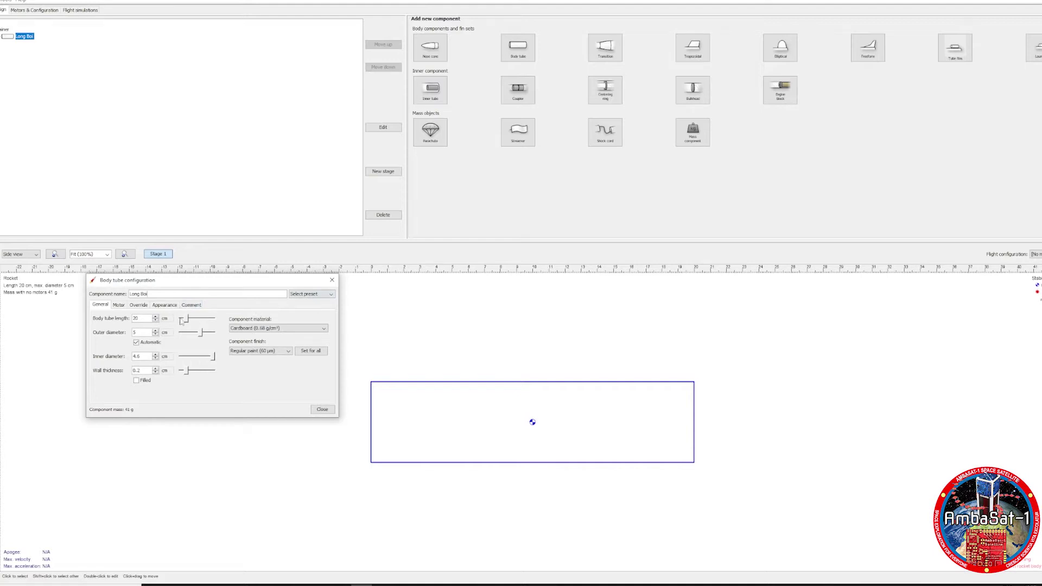
left_click(119, 305)
left_click(101, 305)
left_click(180, 328)
left_click(3, 1)
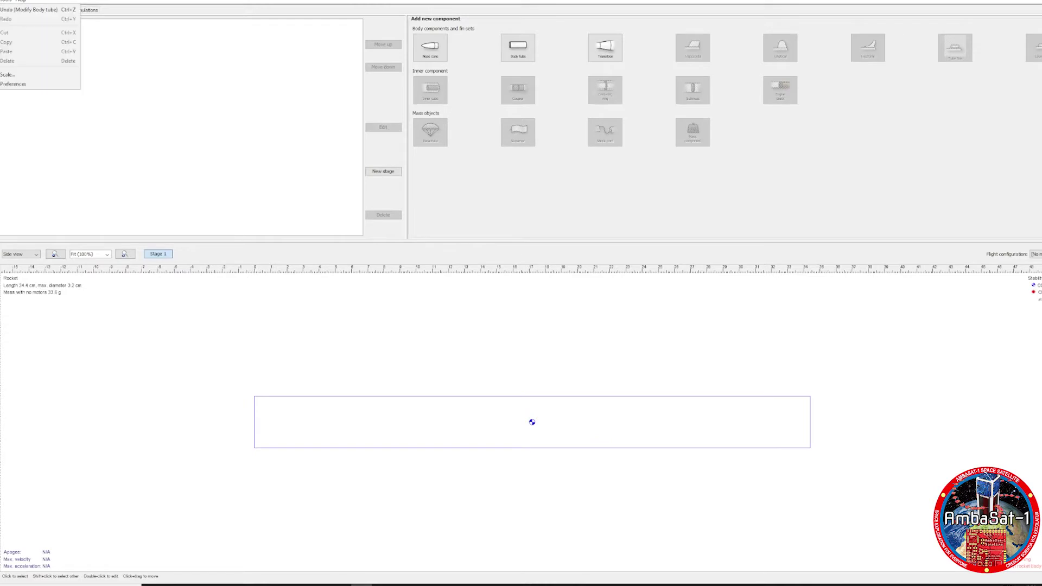
Set the velocity unit to mph in the Units preferences.
left_click(16, 84)
left_click(194, 129)
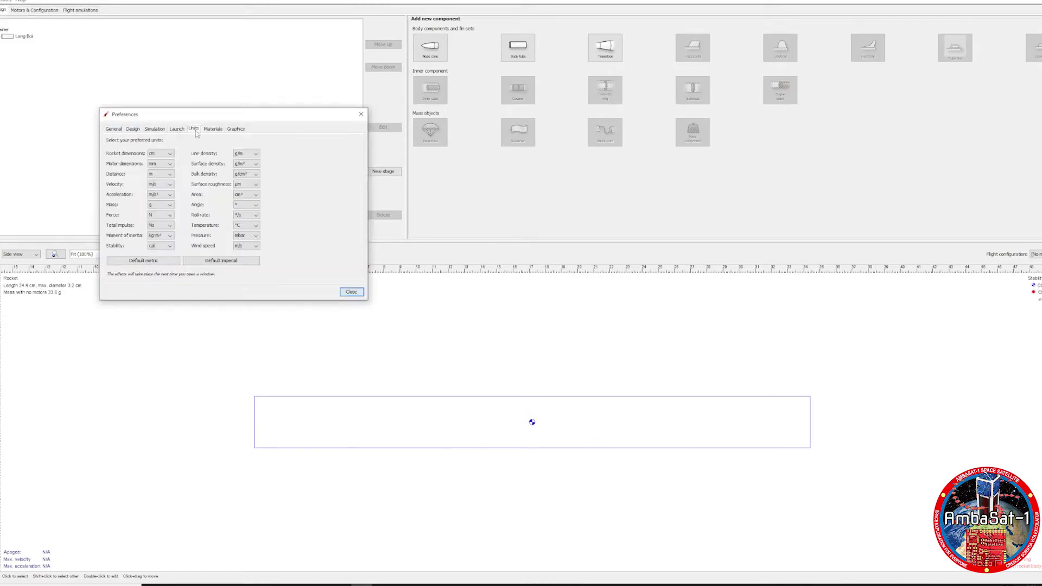
left_click(169, 175)
left_click(169, 185)
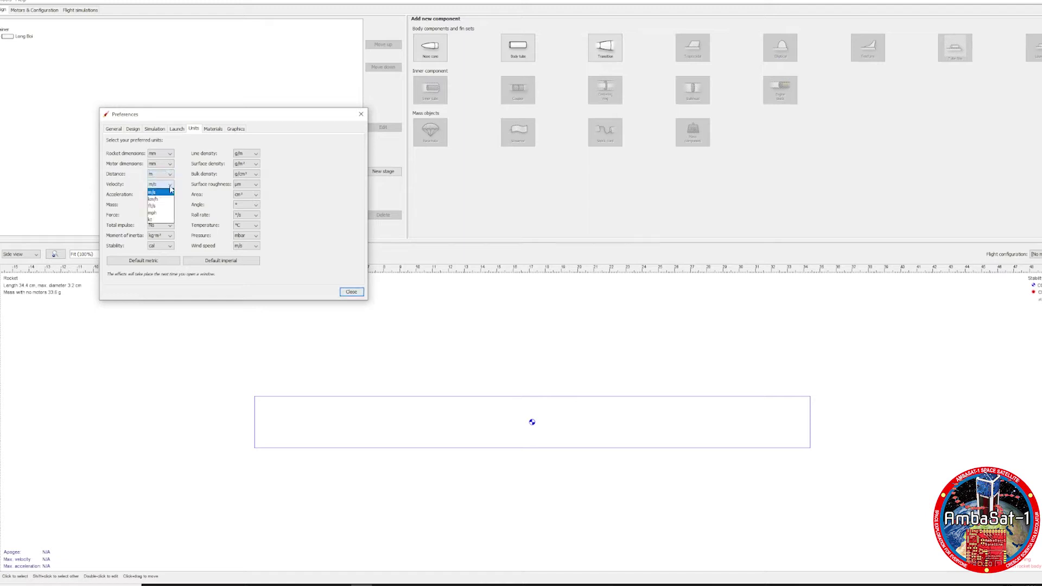
left_click(158, 211)
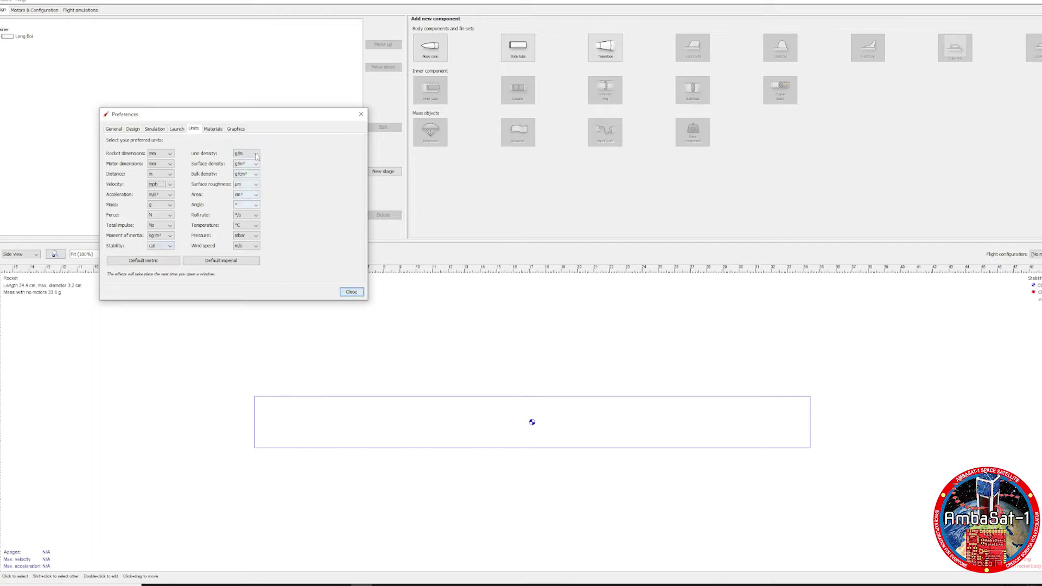
left_click(351, 292)
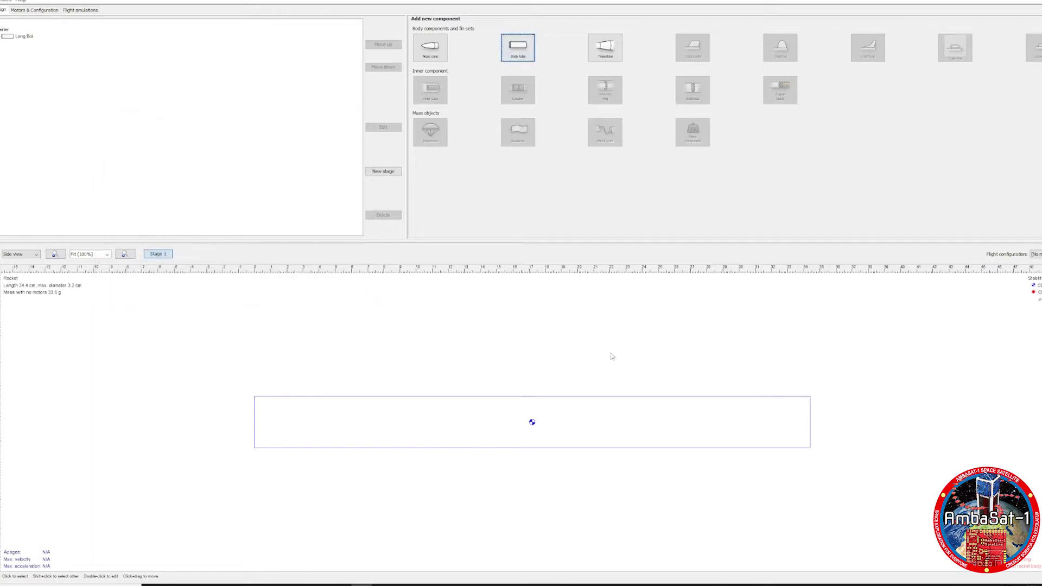
left_click(47, 42)
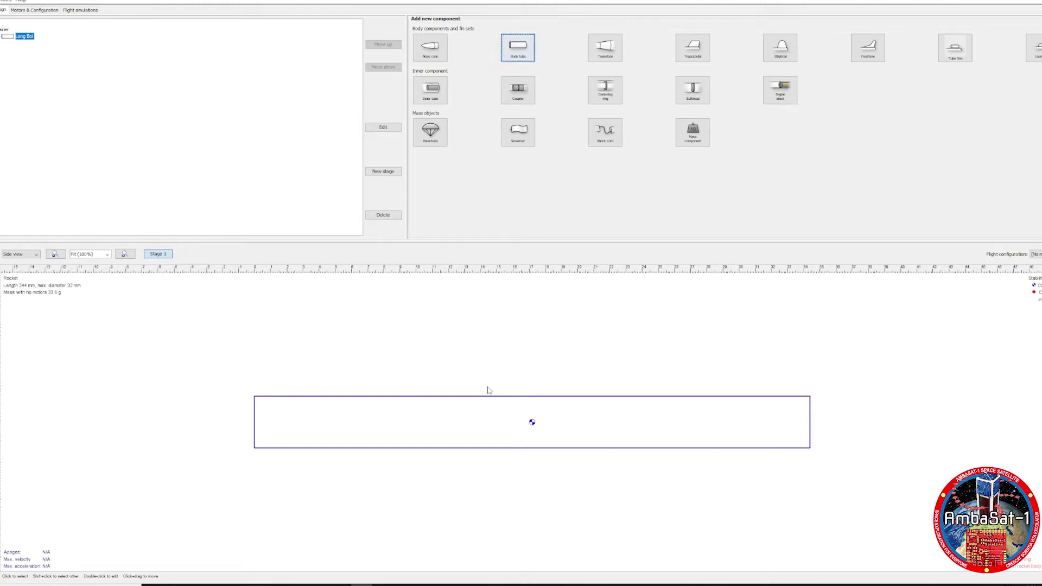
double_click(21, 38)
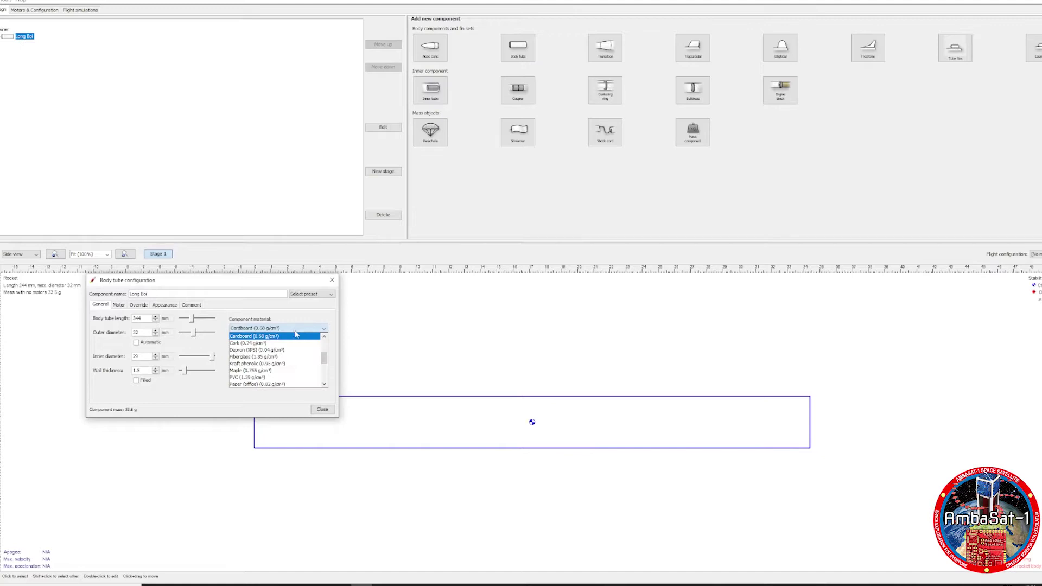
scroll(289, 355, "down", 4)
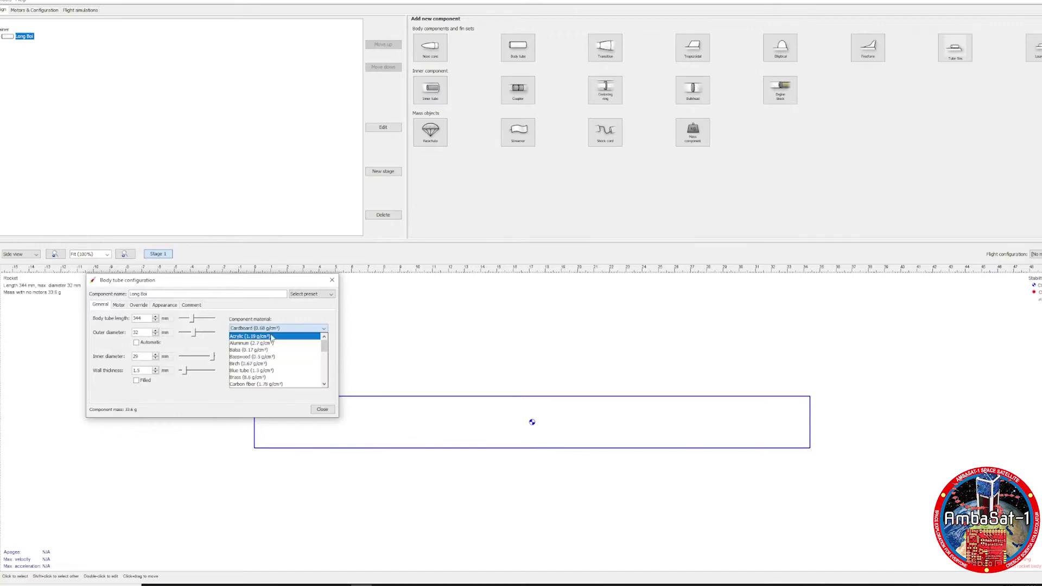
left_click(277, 329)
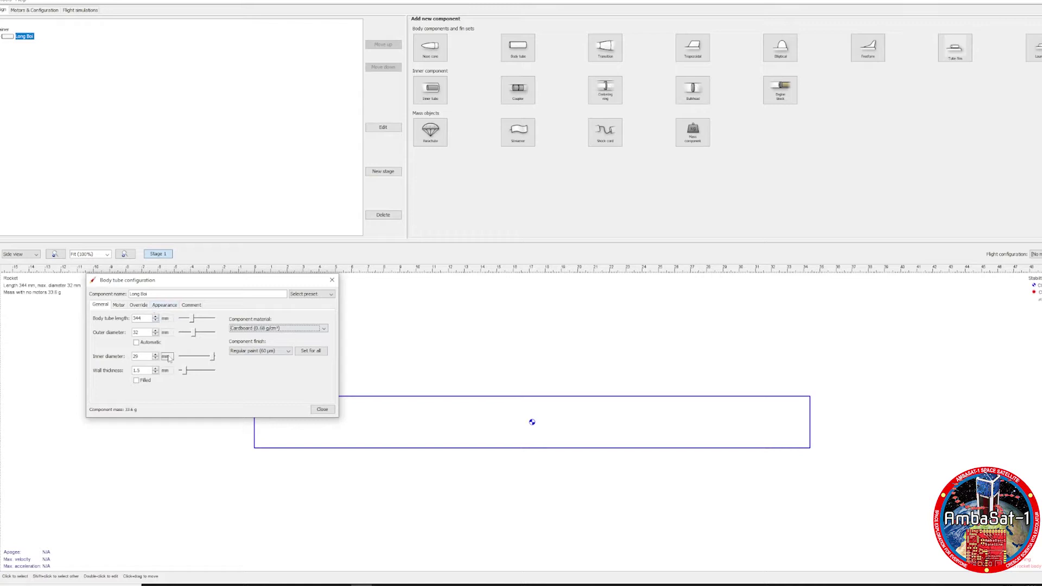
left_click(322, 410)
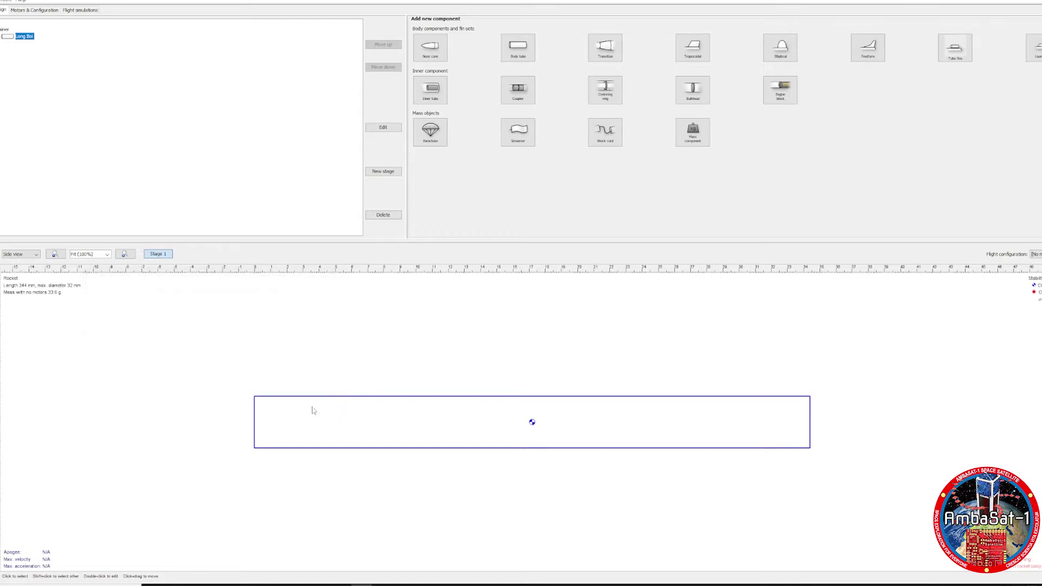
left_click(820, 371)
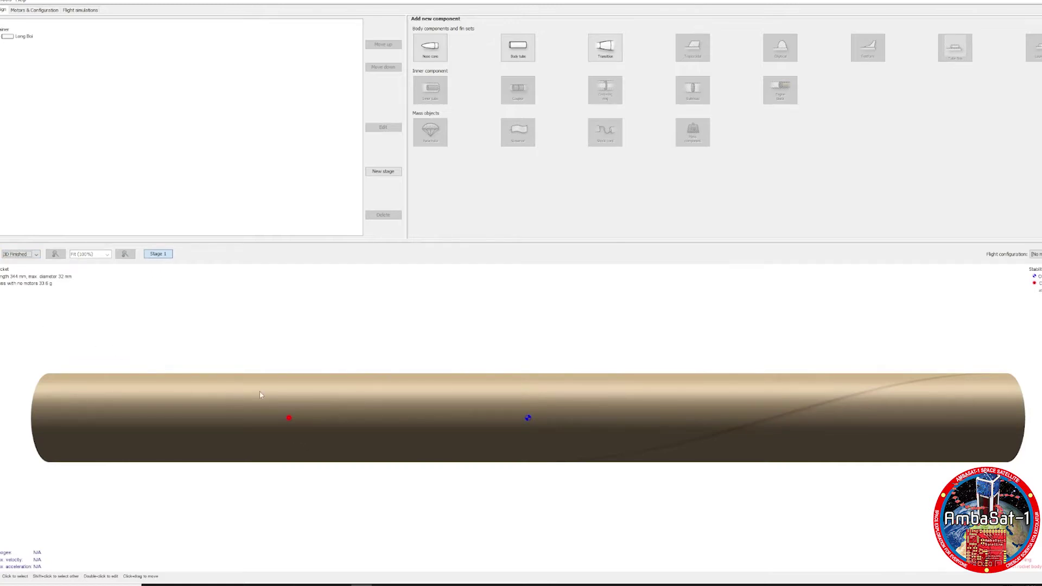
left_click_drag(260, 396, 327, 500)
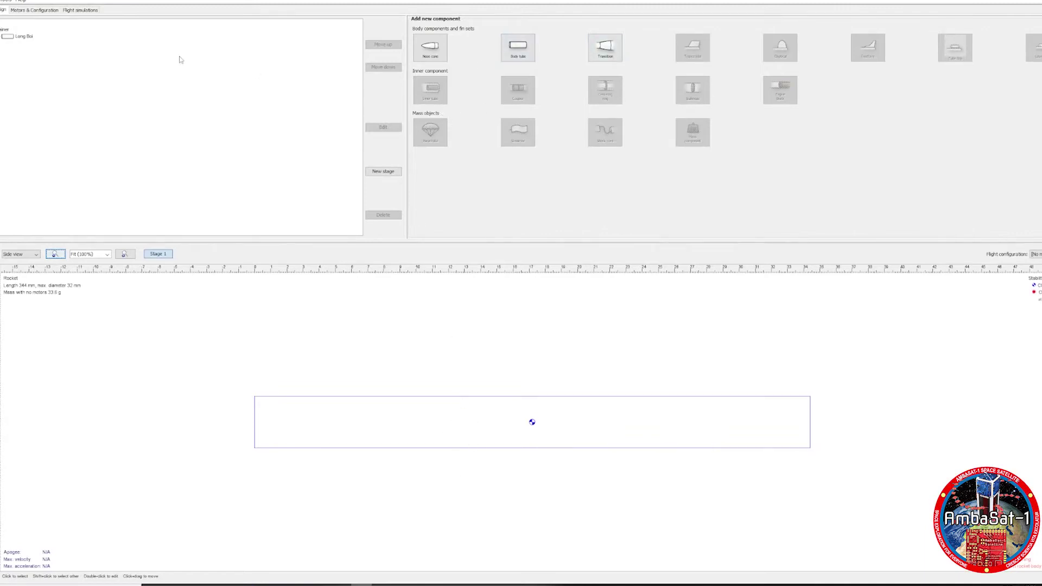
Add a trapezoidal fin set to Long Boi with a rounded cross section in birch plywood.
left_click(22, 36)
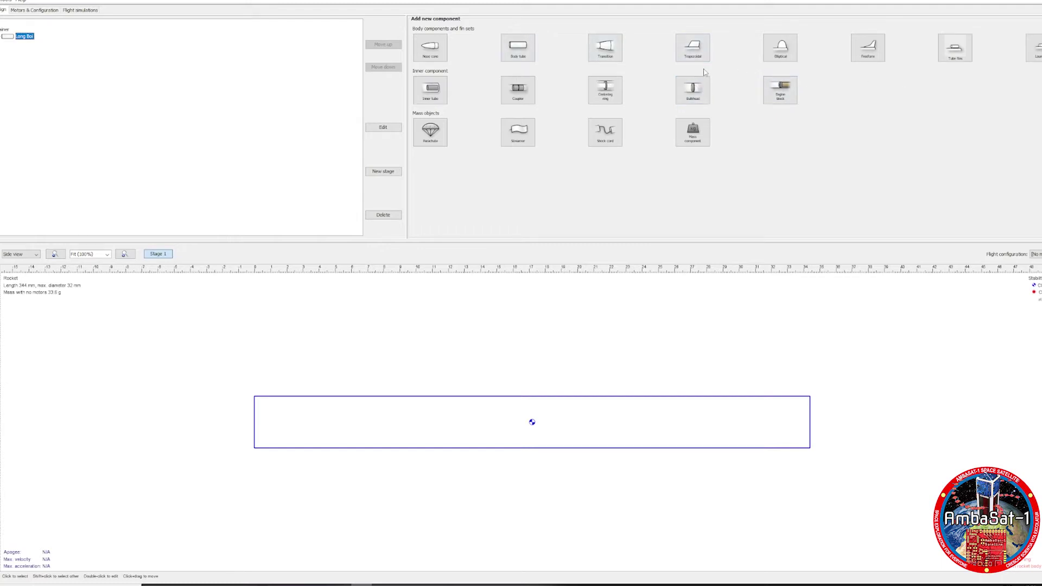
left_click(695, 51)
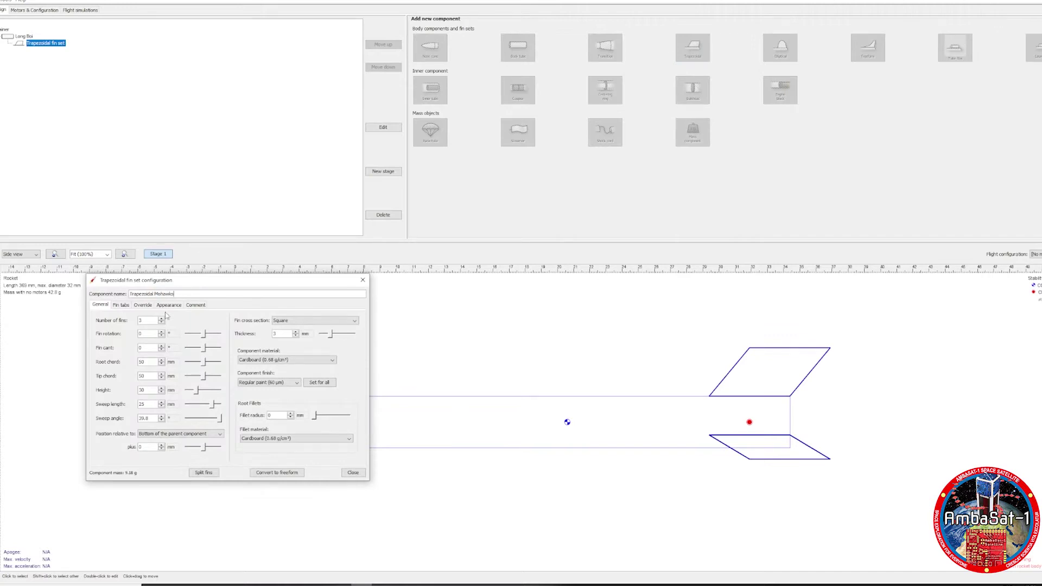
left_click(315, 320)
left_click(304, 334)
left_click(286, 360)
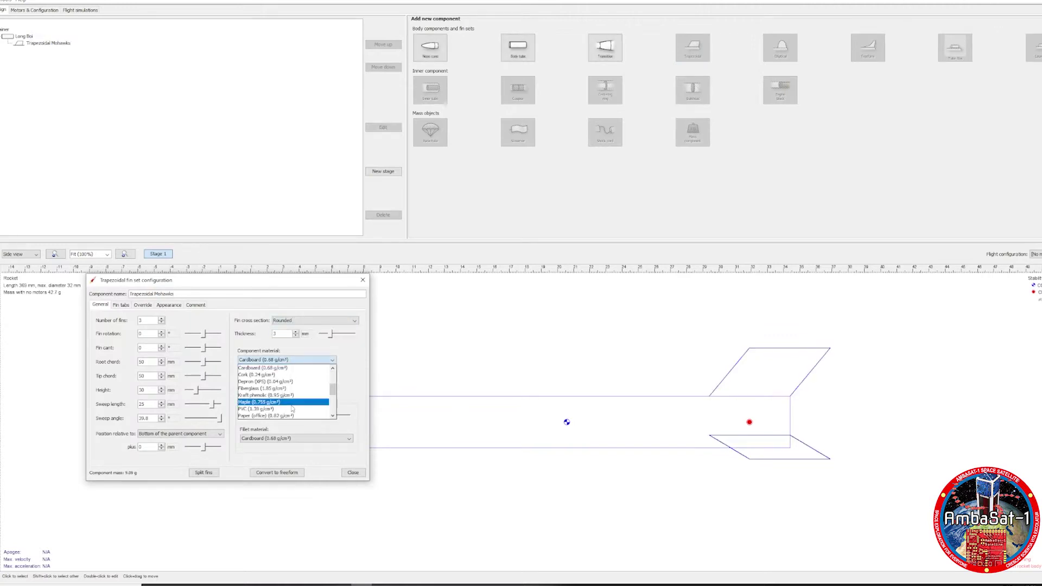
left_click(297, 409)
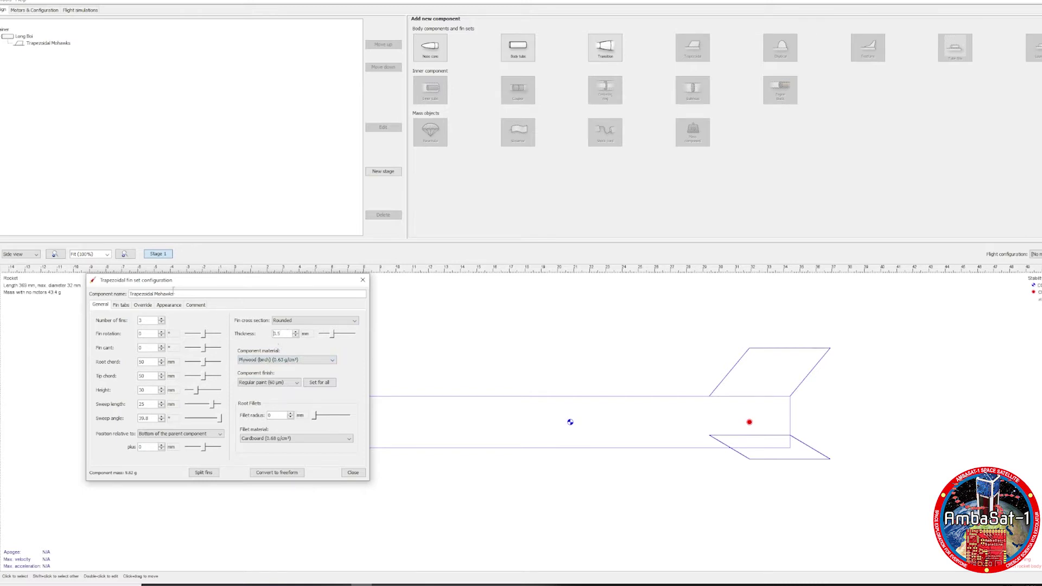
left_click(353, 472)
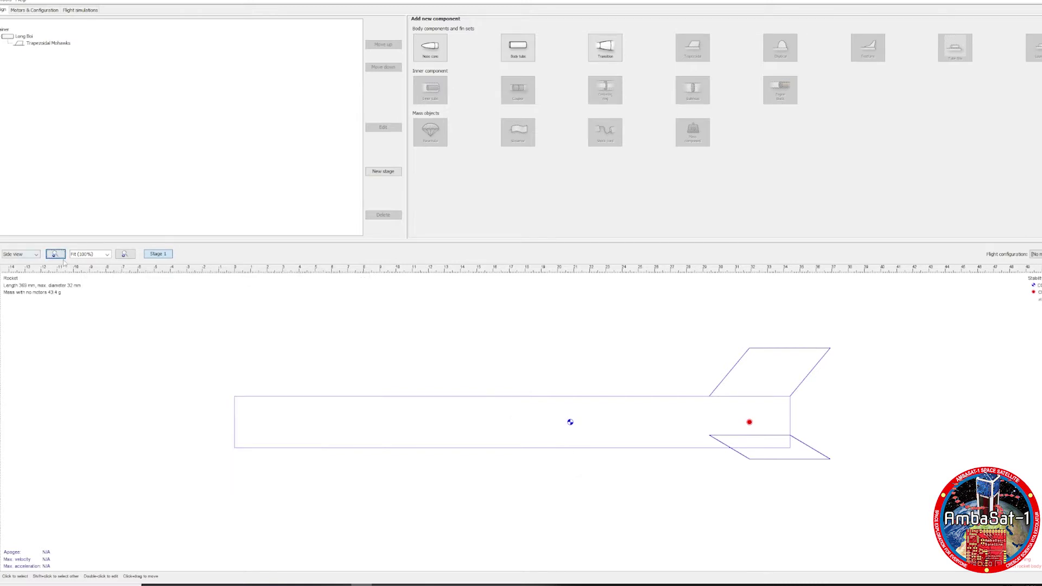
Switch the view type to 3D Finished and roll the rocket to show the wooden fins.
left_click(32, 290)
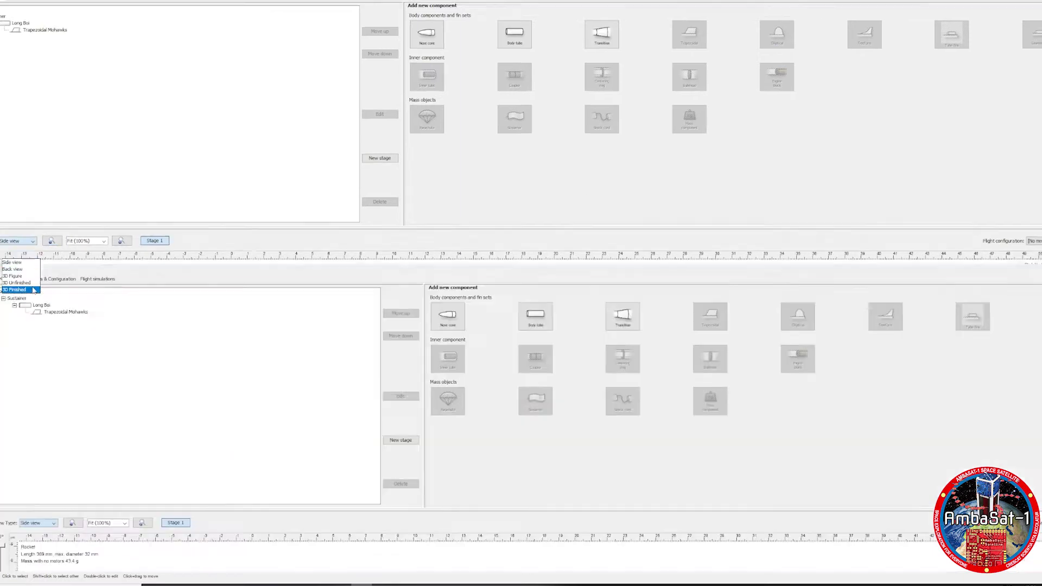
left_click_drag(389, 460, 306, 240)
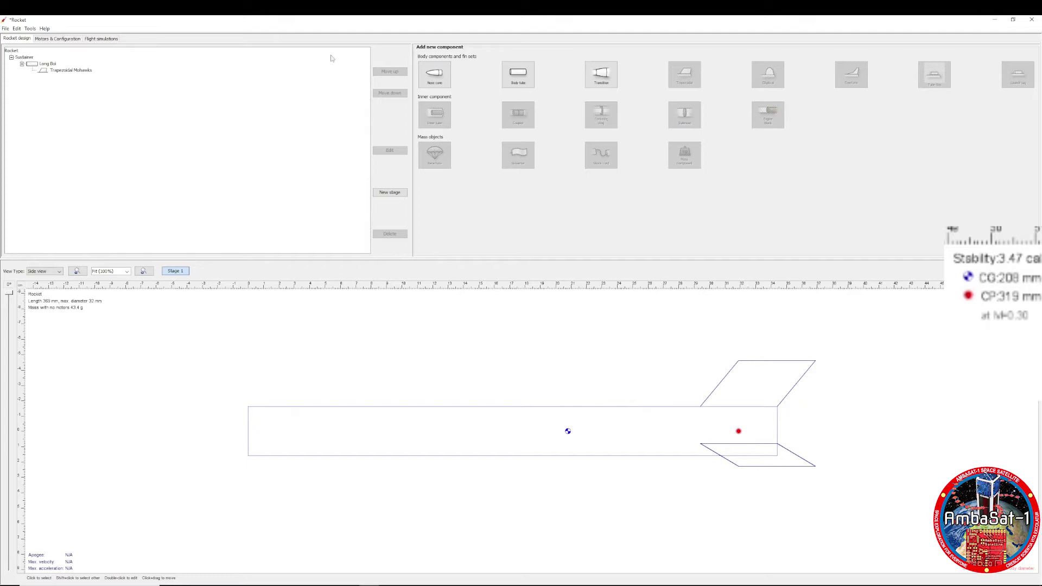
Add a conical PVC nose cone named Pointy Boi.
left_click(426, 81)
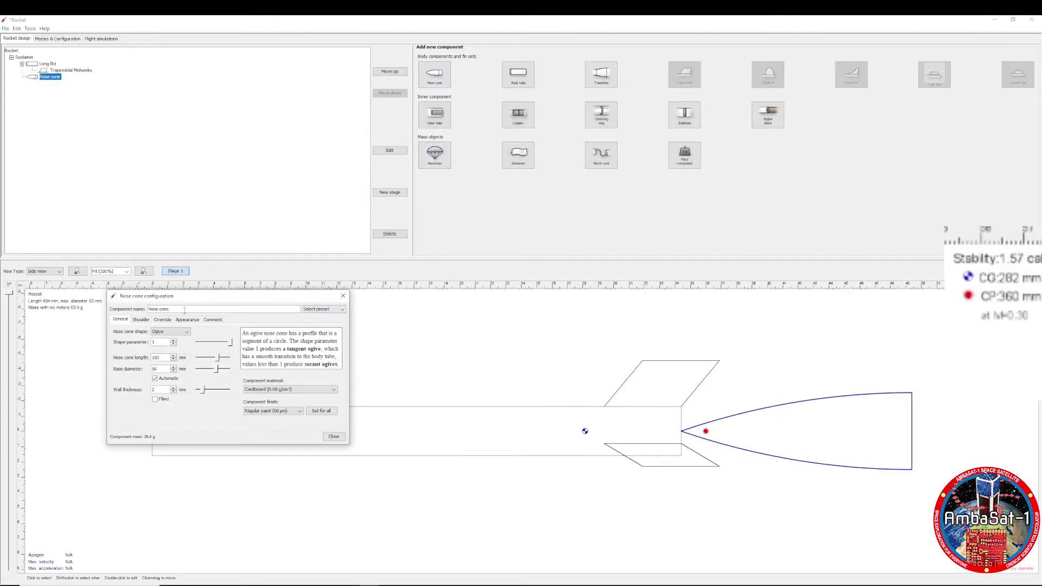
left_click_drag(182, 309, 136, 309)
type("Pointy Boi")
left_click(187, 331)
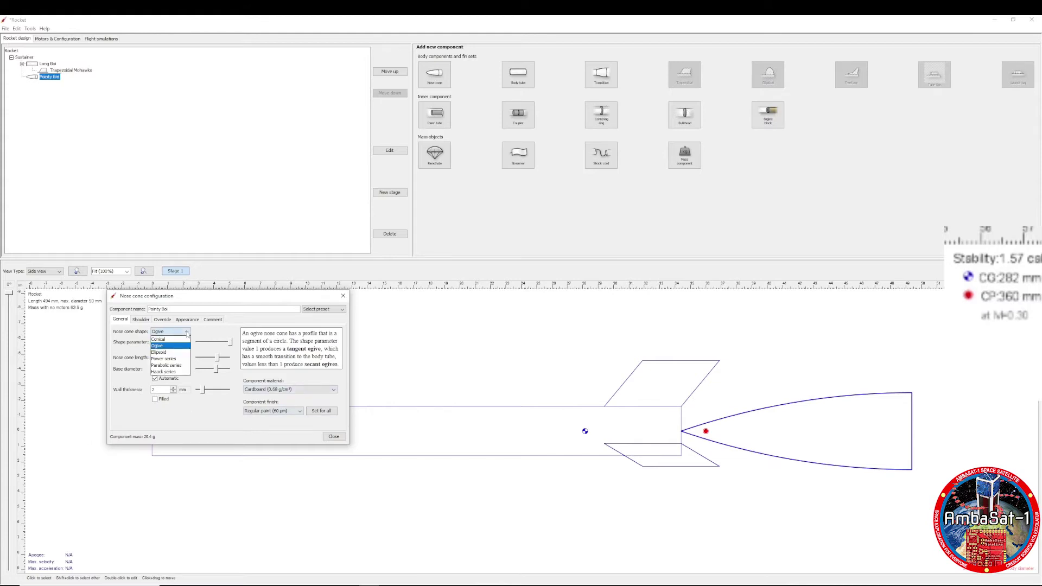
left_click(178, 339)
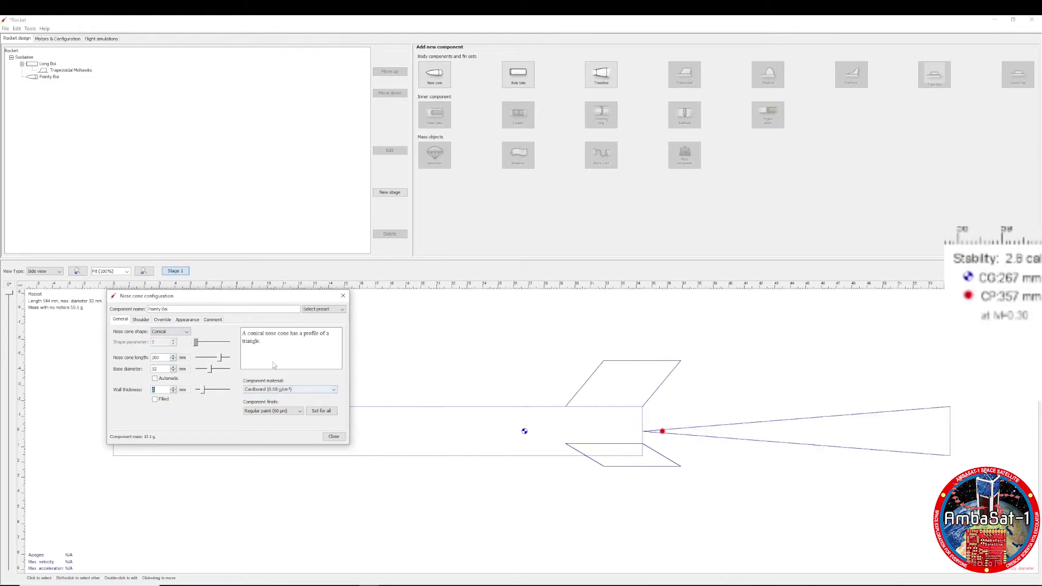
left_click(285, 389)
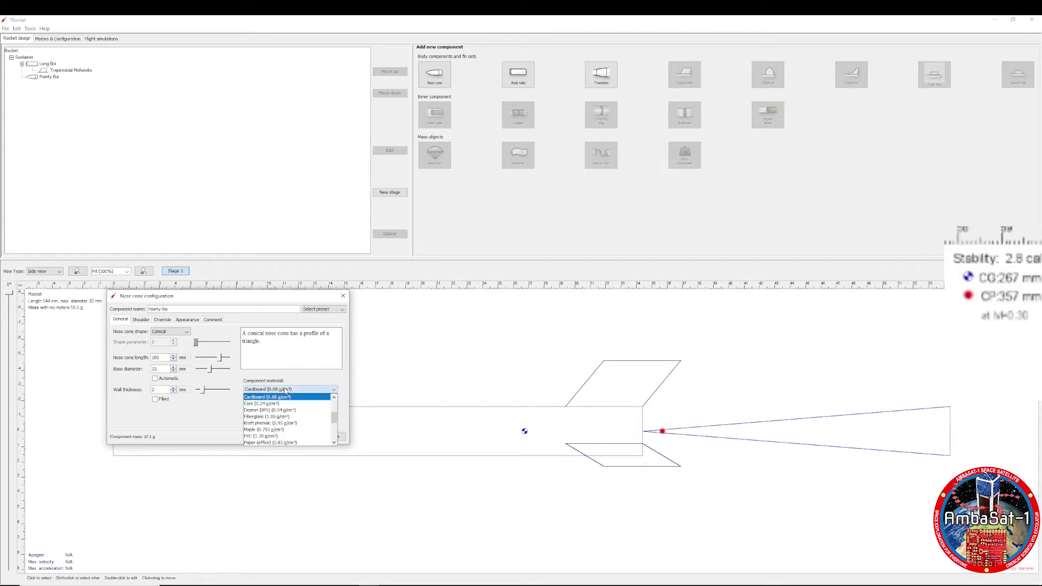
left_click(266, 416)
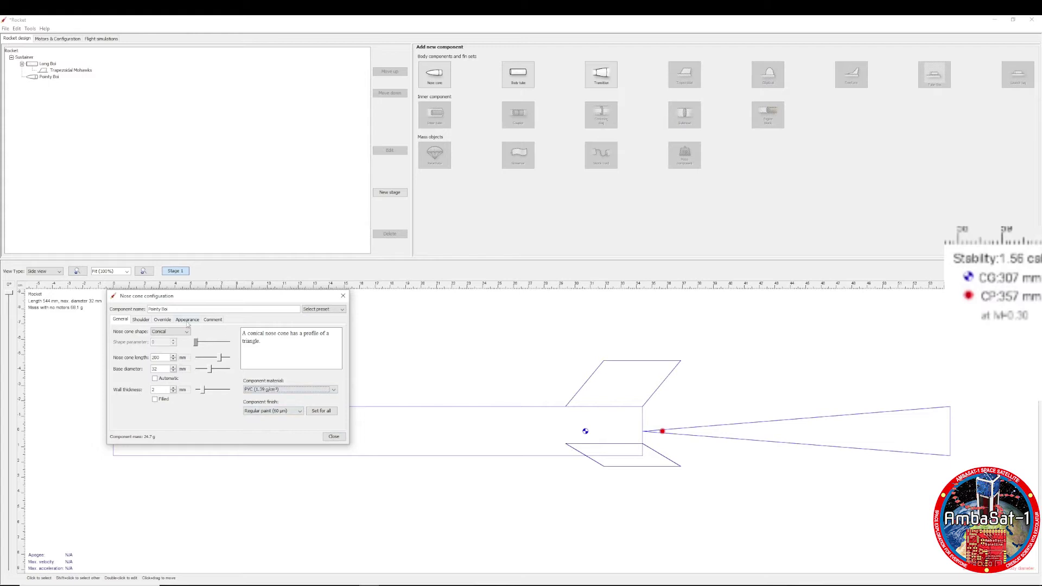
left_click_drag(216, 298, 276, 277)
left_click(395, 417)
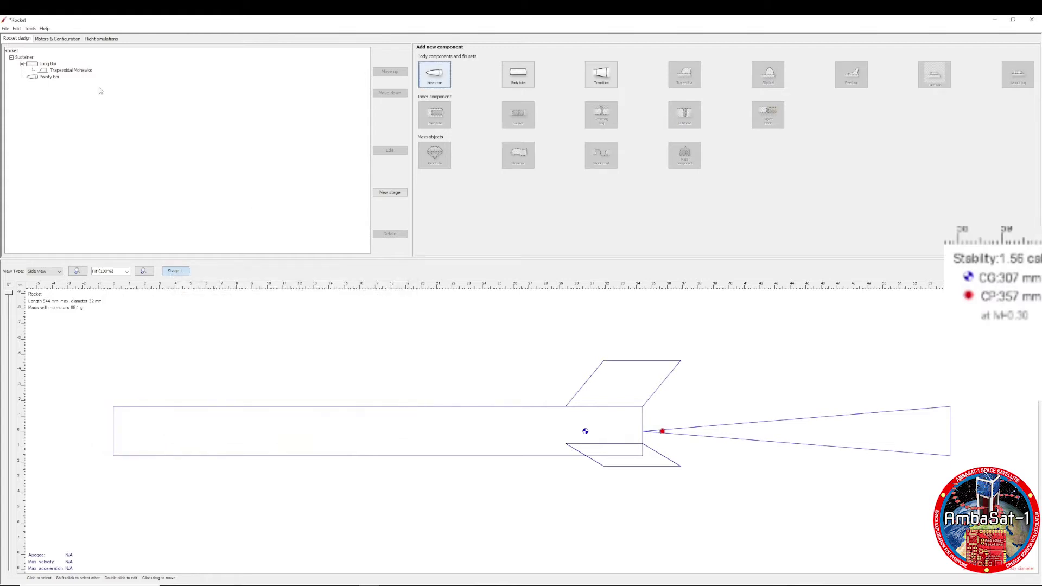
Move Pointy Boi to the front and give it a 48 mm long, 31.5 mm diameter shoulder.
left_click_drag(50, 77, 45, 64)
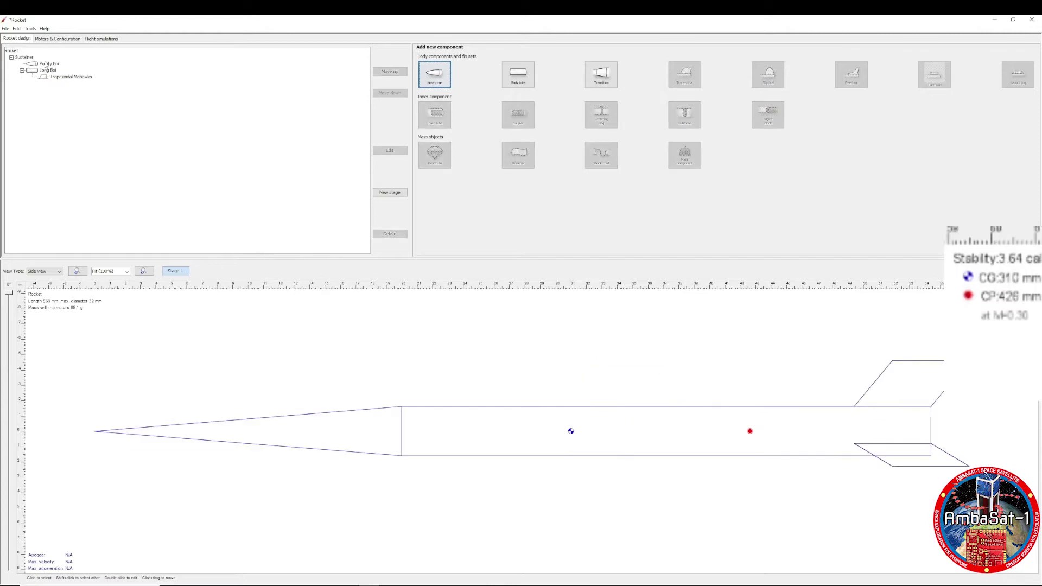
double_click(373, 439)
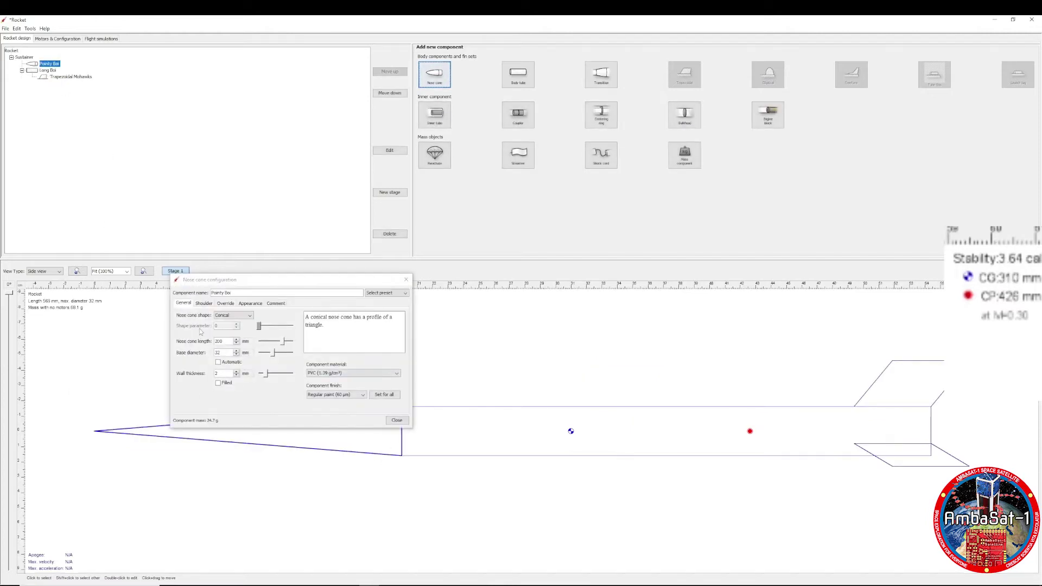
left_click(204, 303)
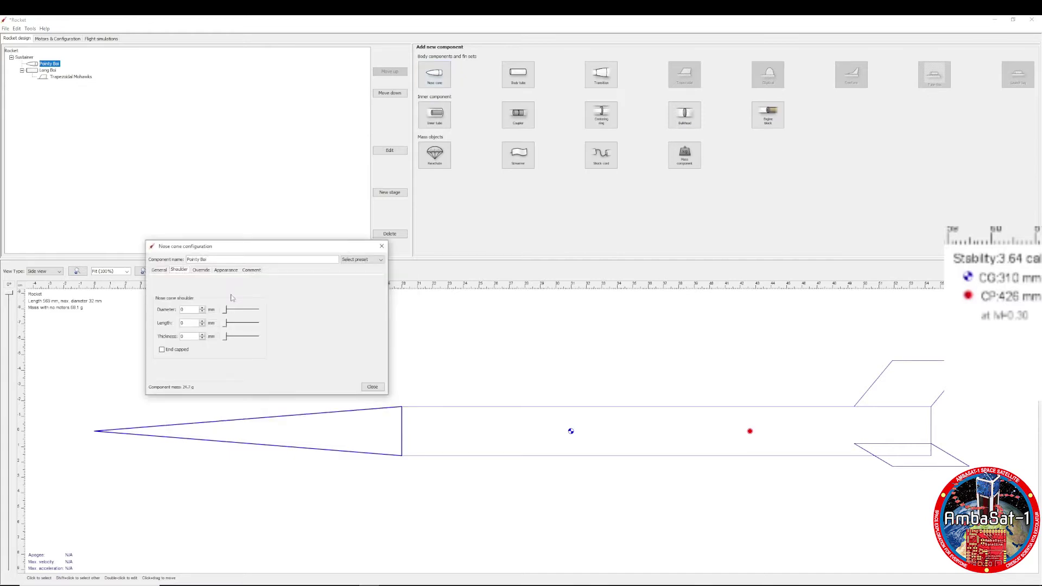
left_click(192, 323)
key("Return")
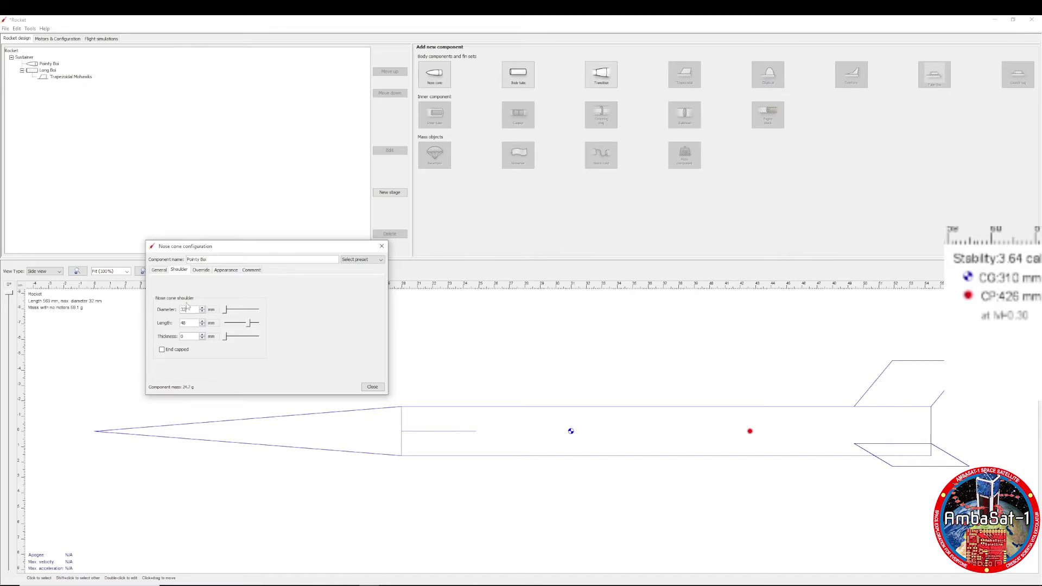
key("Return")
left_click(372, 387)
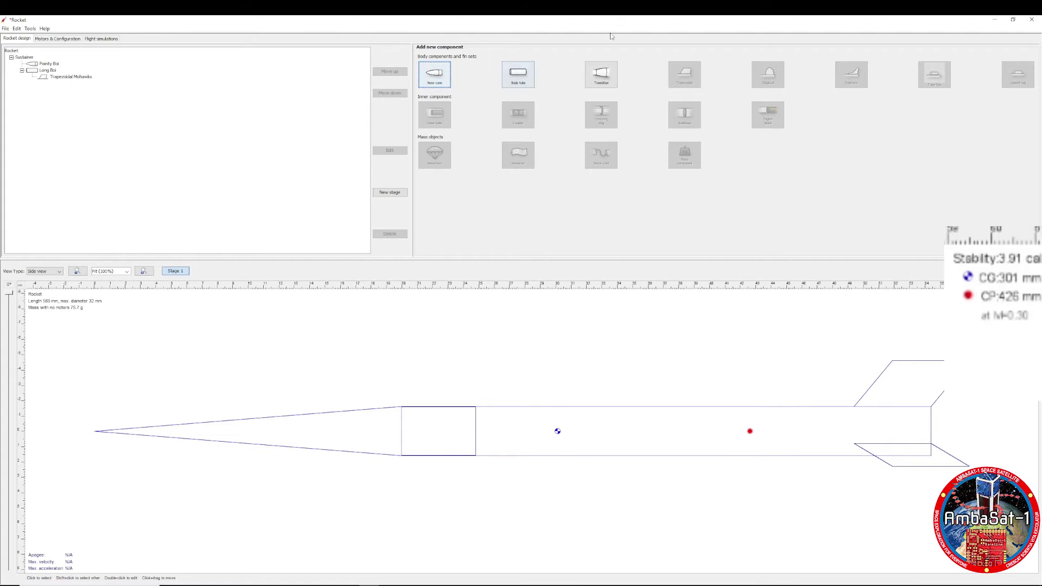
Add a 51 mm body tube named Payload and move it above Long Boi in the tree.
left_click(518, 76)
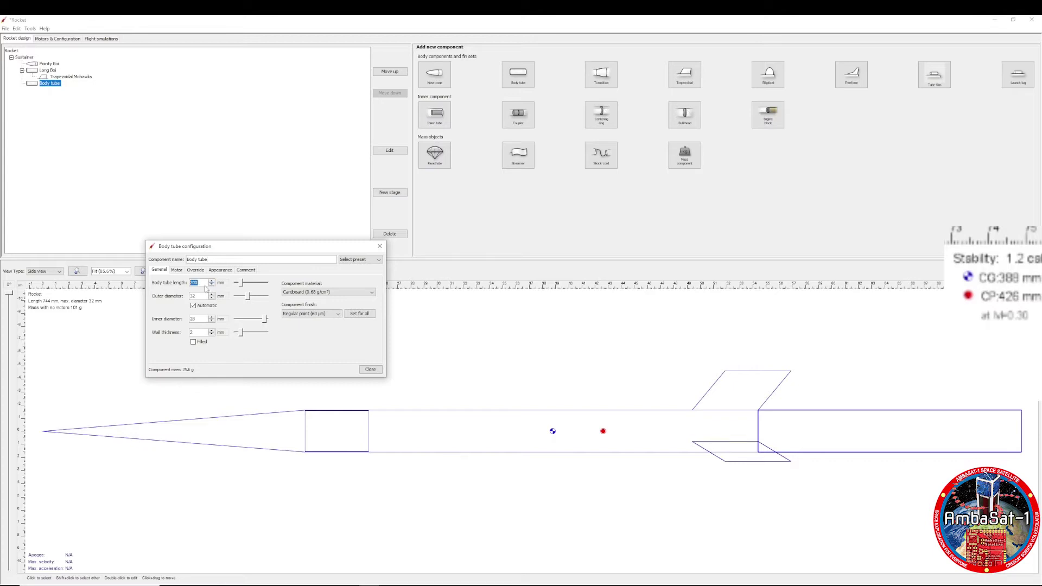
triple_click(191, 259)
type("Payload")
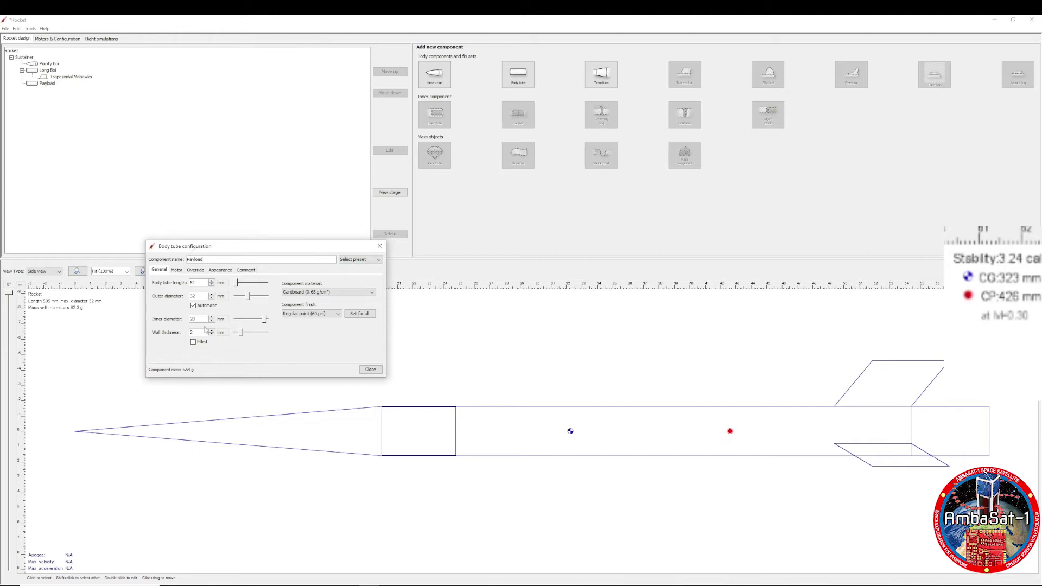
left_click(370, 369)
left_click_drag(47, 84, 47, 71)
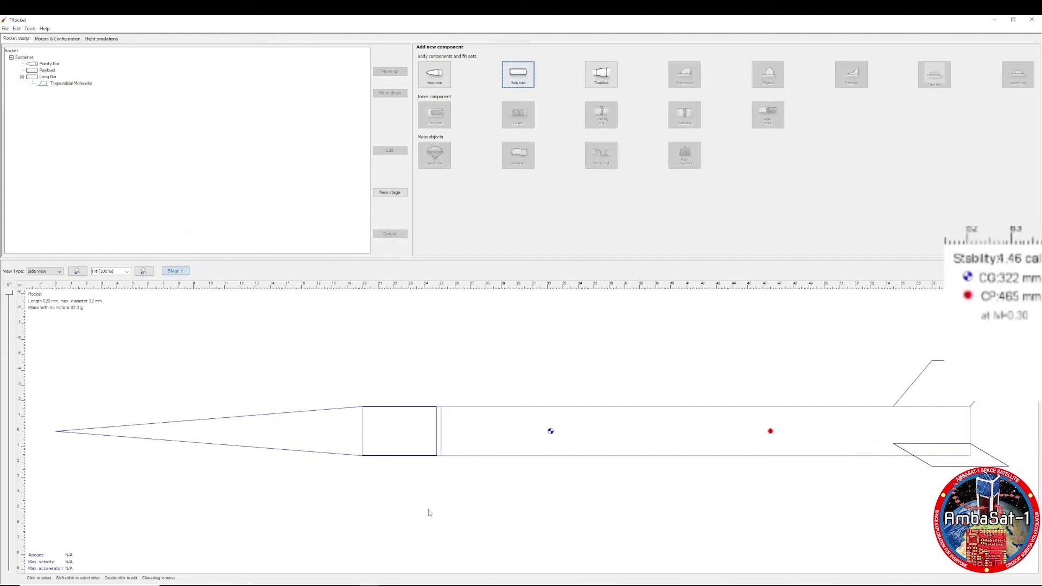
Add a tube coupler inside Payload, 32 mm long at a 20 mm offset.
double_click(48, 70)
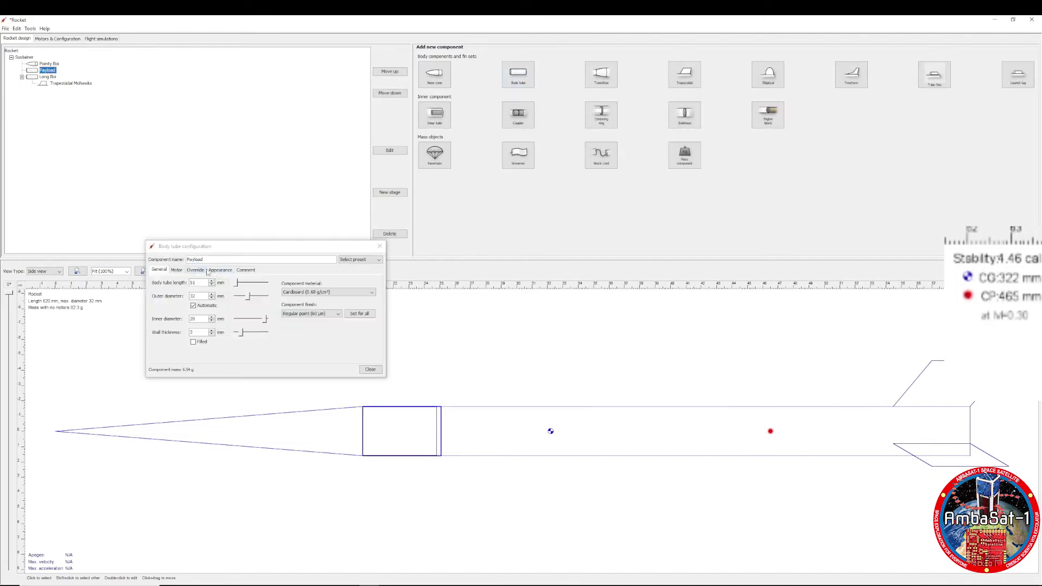
key("Escape")
left_click(518, 115)
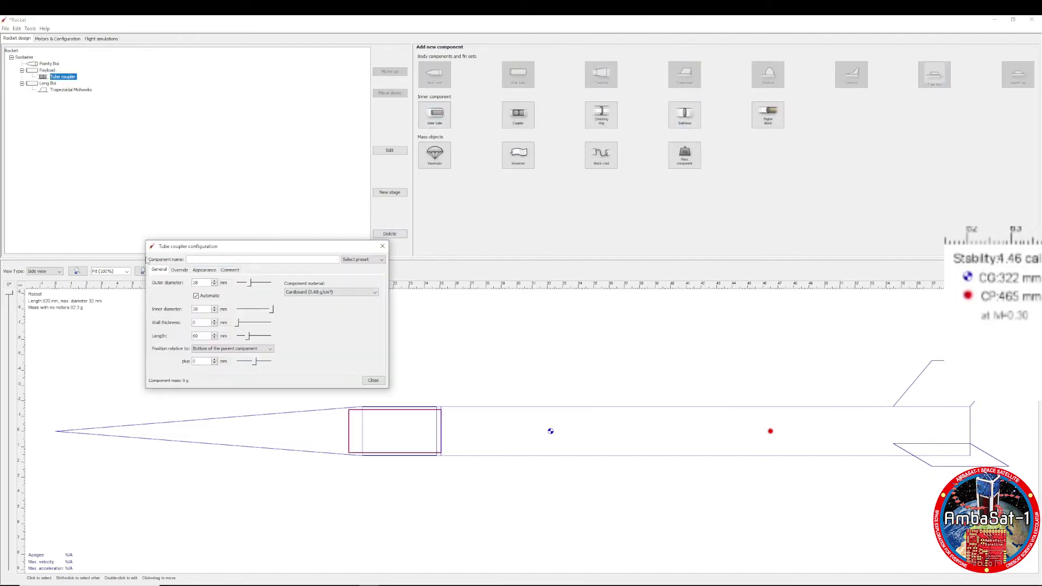
left_click_drag(255, 361, 268, 371)
left_click_drag(250, 336, 261, 361)
Set the coupler's wall thickness to 1 mm and its outer diameter to 31 mm.
double_click(201, 323)
type("1")
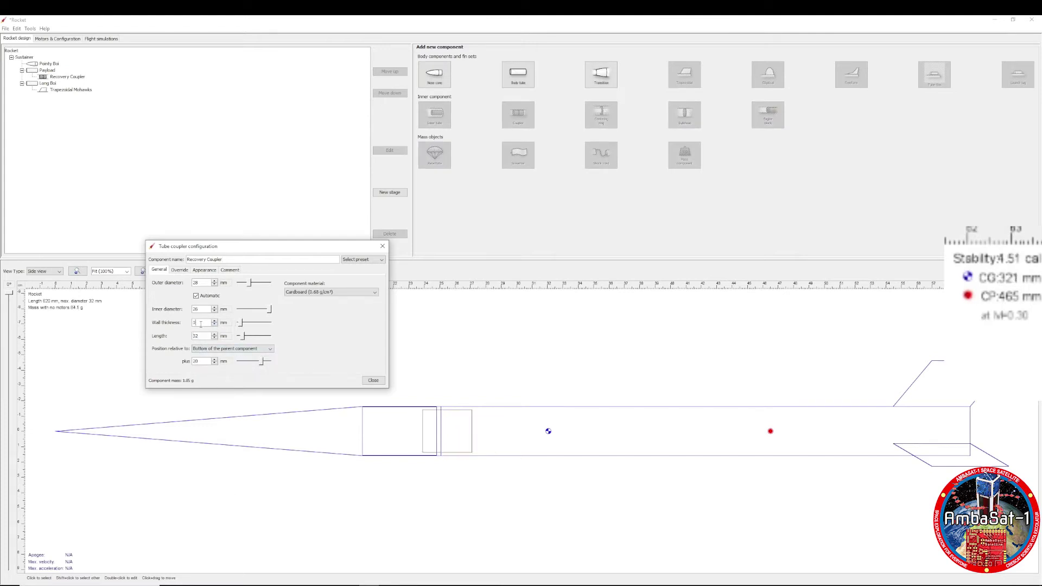
type("32")
key("Return")
double_click(201, 322)
type("1")
key("BackSpace")
type("31.")
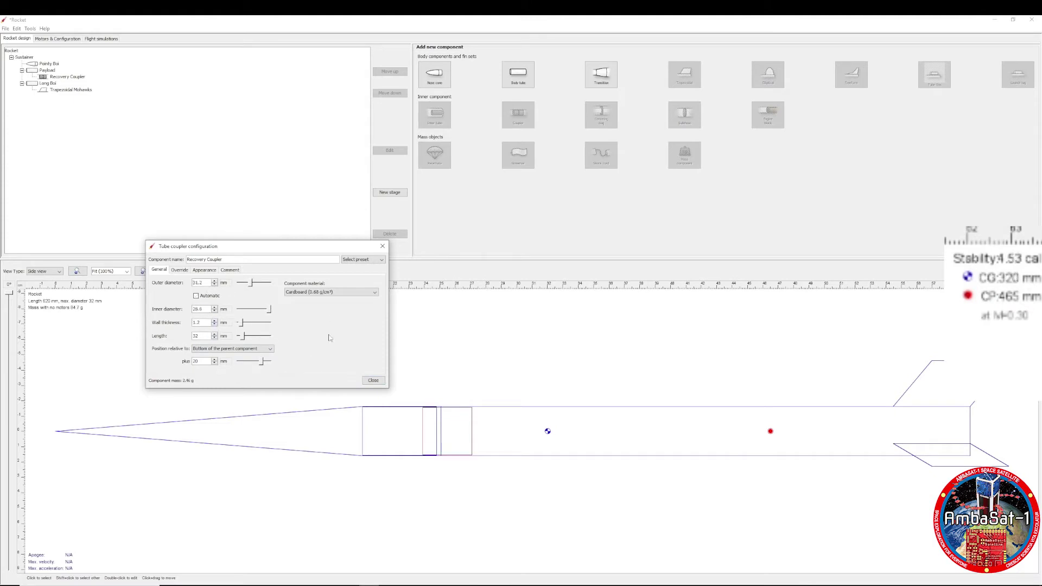
left_click(373, 381)
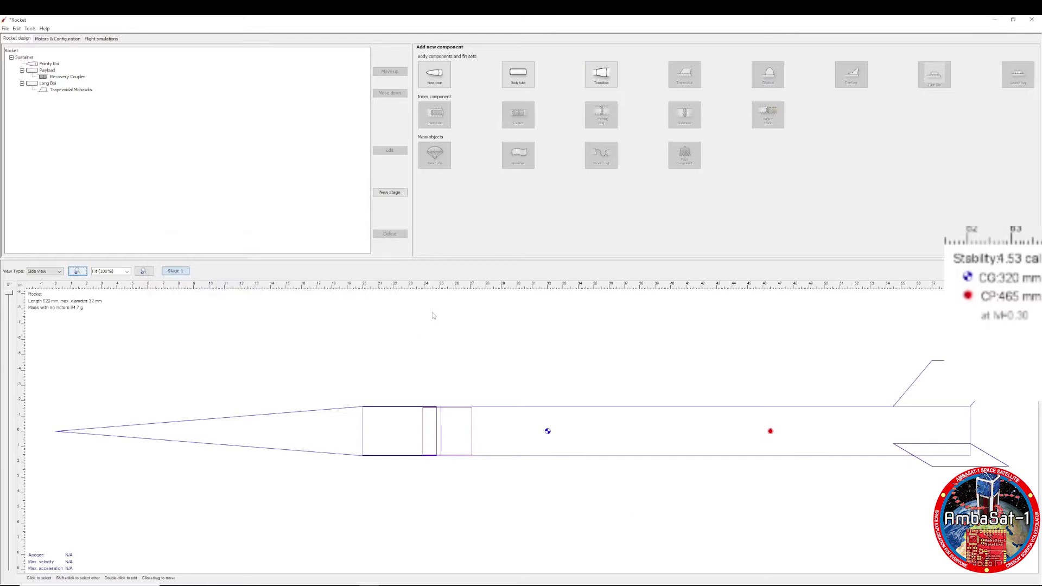
Add a 1120 mm flat 6 mm elastic shock cord inside Payload, packed to 110 mm.
left_click(394, 435)
left_click(602, 155)
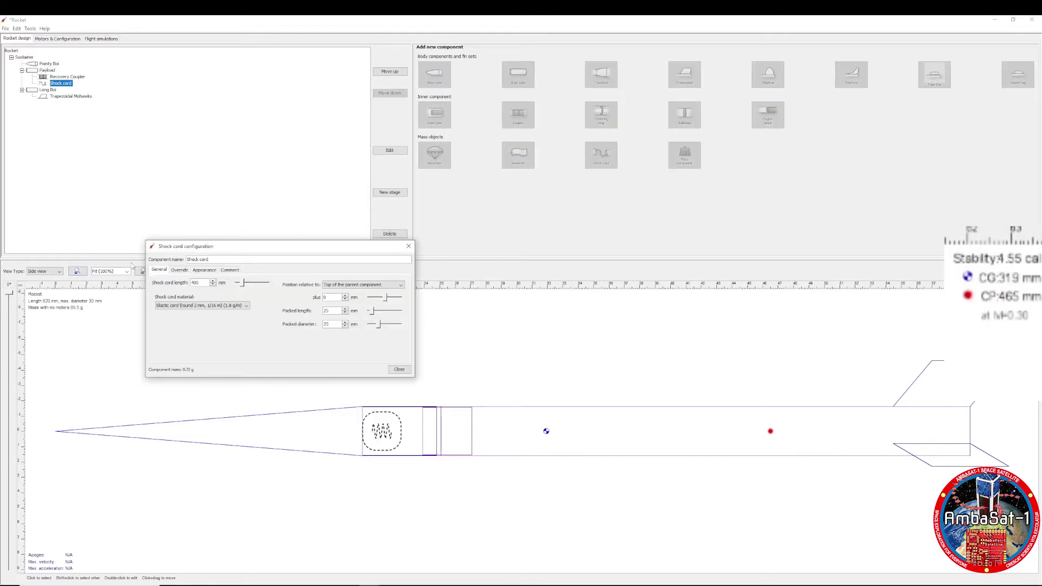
double_click(199, 283)
type("1120")
left_click(201, 306)
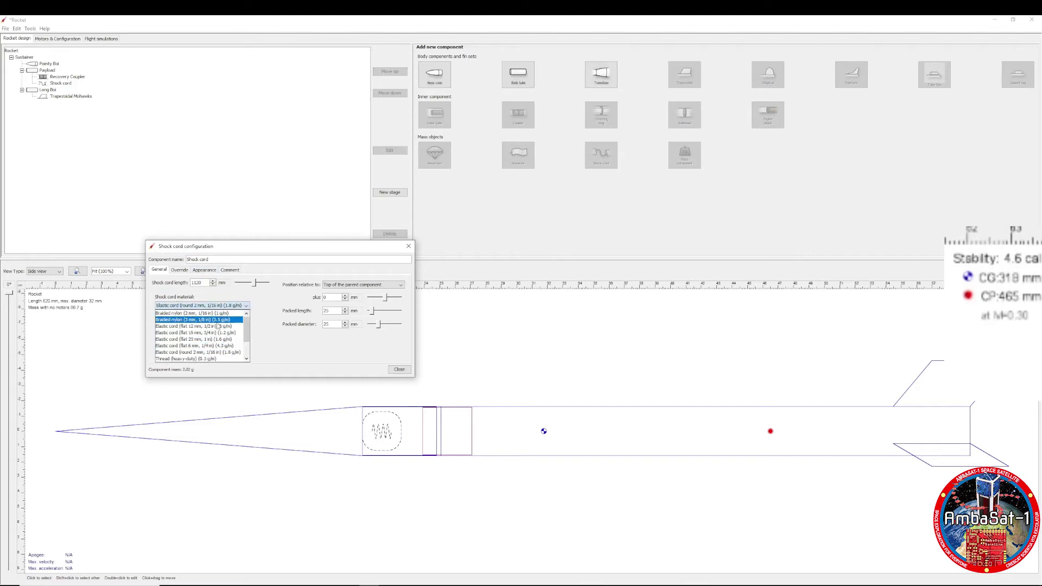
left_click(209, 346)
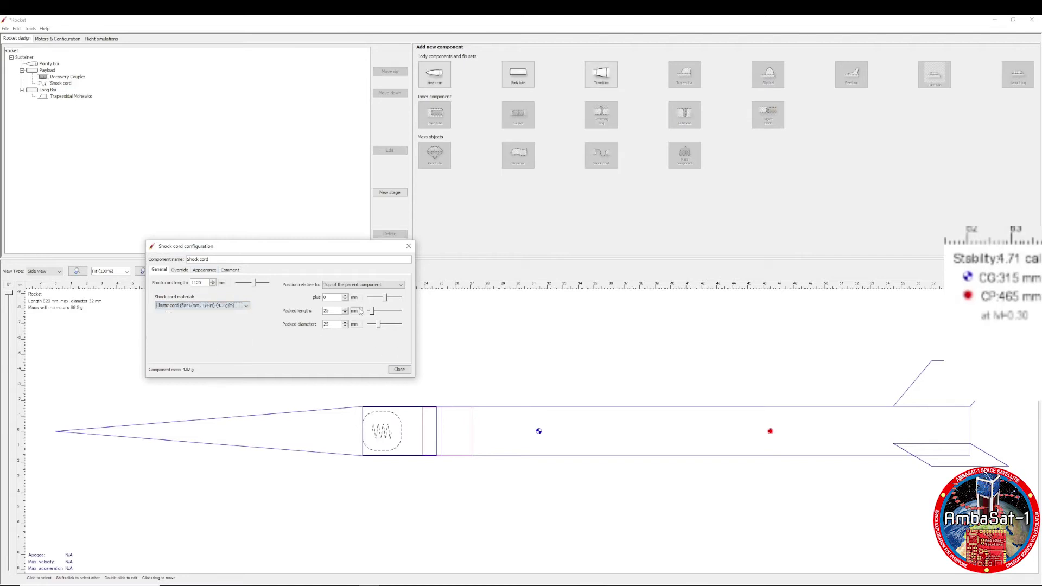
mouse_move(372, 311)
left_mouse_down()
mouse_move(387, 316)
mouse_move(376, 325)
left_mouse_up()
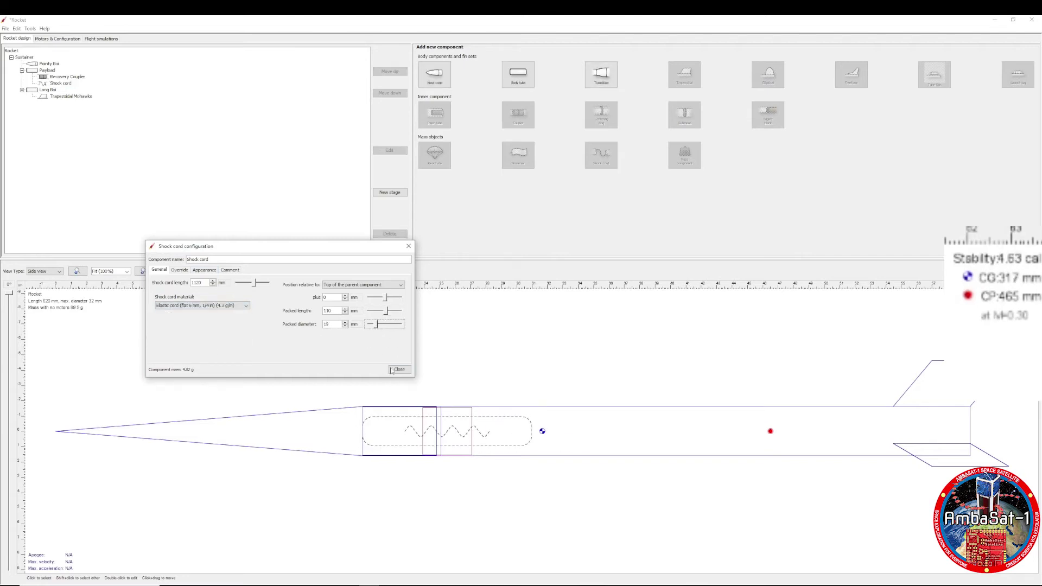
left_click(399, 369)
Add a thin polyethylene parachute inside Payload with a different shroud line material, packed to 140 mm.
left_click(48, 89)
left_click(47, 70)
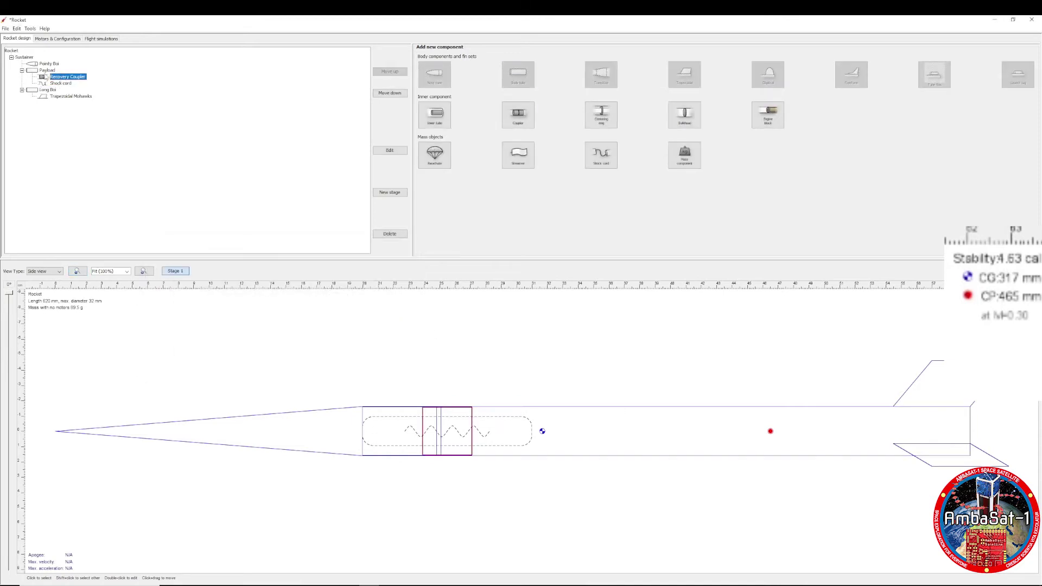
left_click(435, 154)
left_click(243, 322)
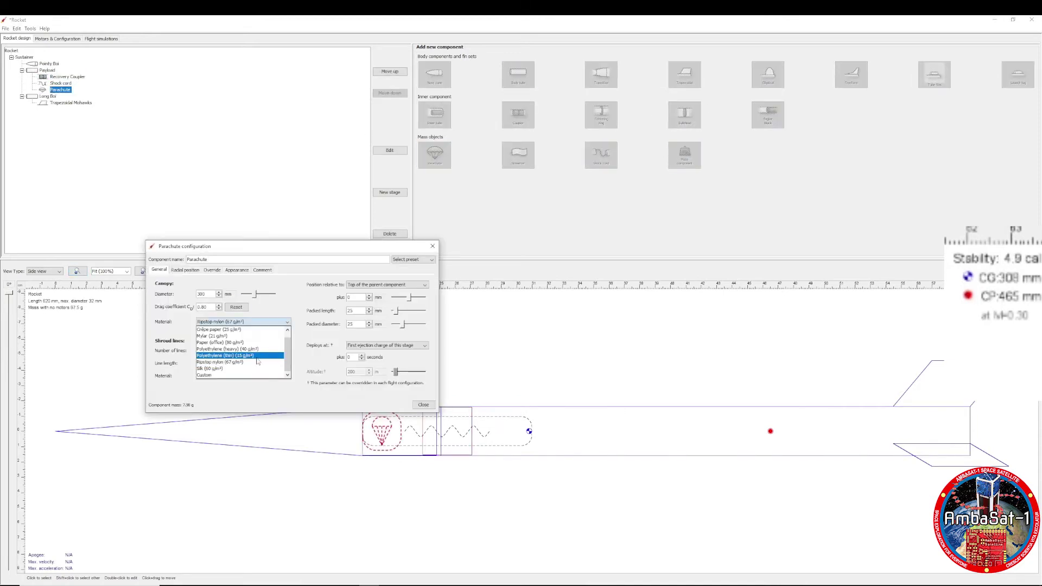
left_click(242, 362)
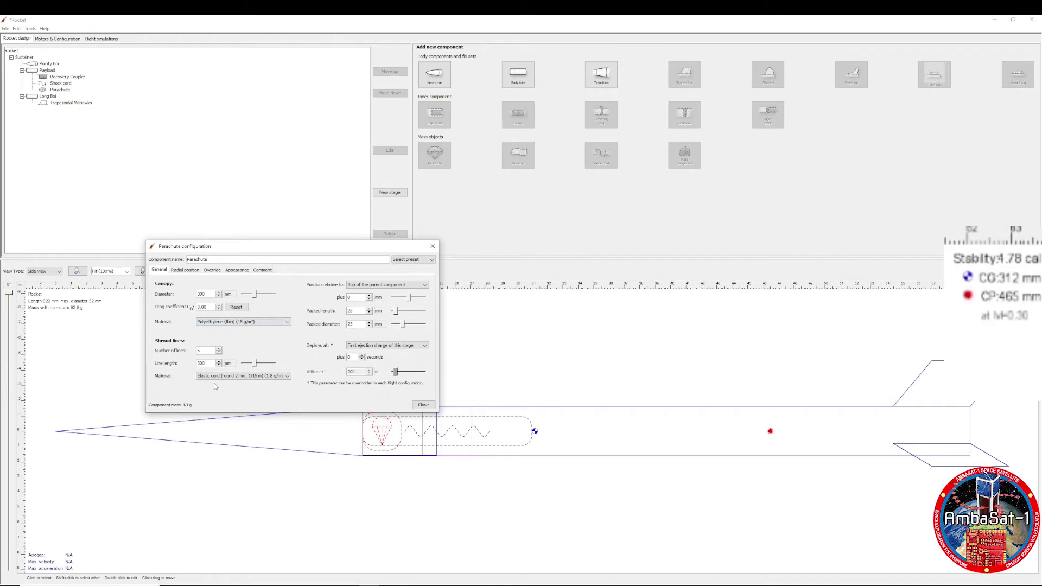
left_click(243, 376)
left_click(242, 413)
left_click_drag(396, 310, 414, 324)
left_click(423, 405)
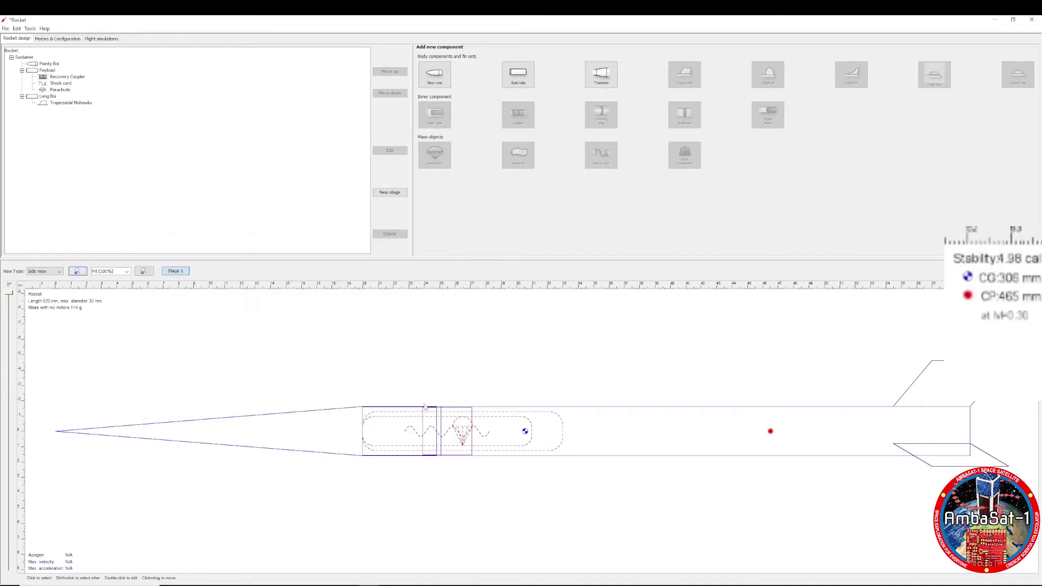
left_click(47, 96)
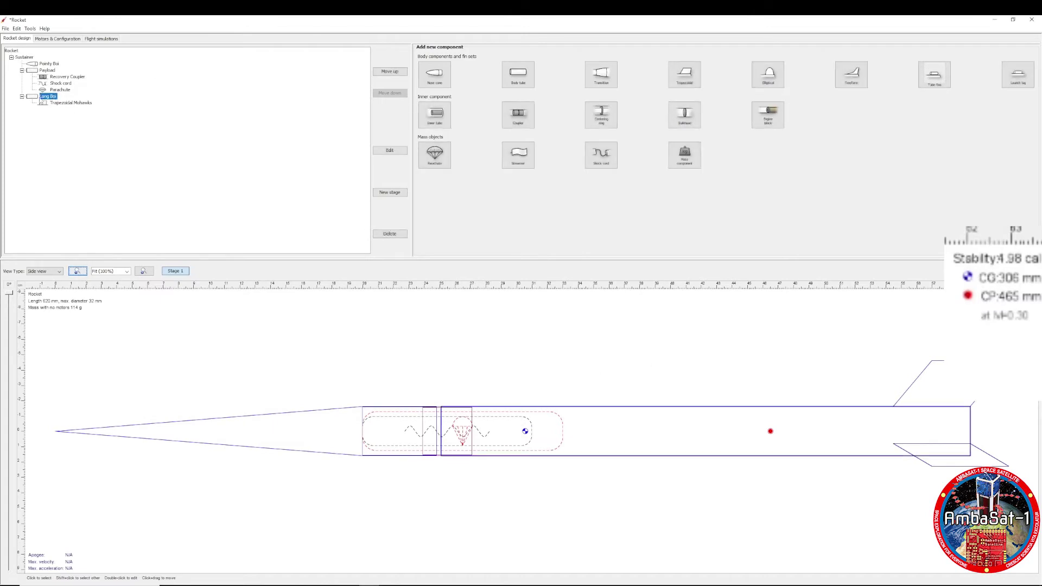
Create a new motor configuration with an Estes F15-8 motor in the Long Boi mount.
left_click(57, 38)
left_click(426, 51)
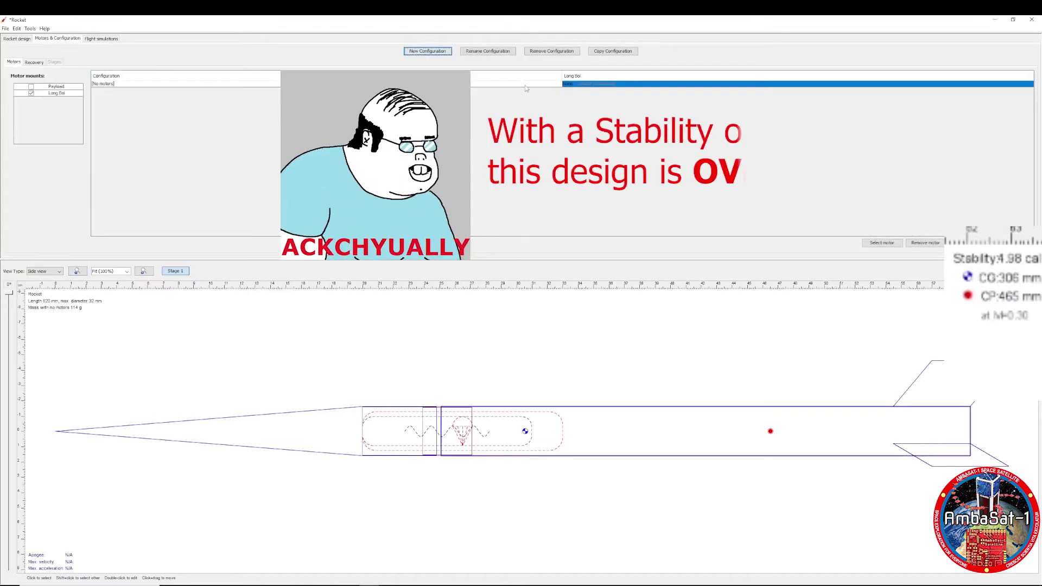
double_click(575, 84)
key("Escape")
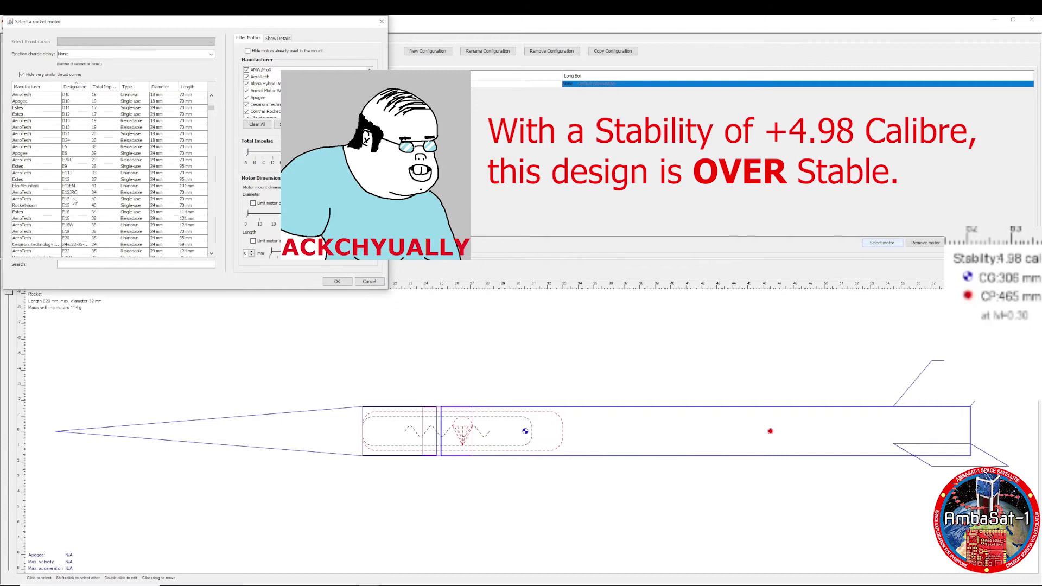
key("Escape")
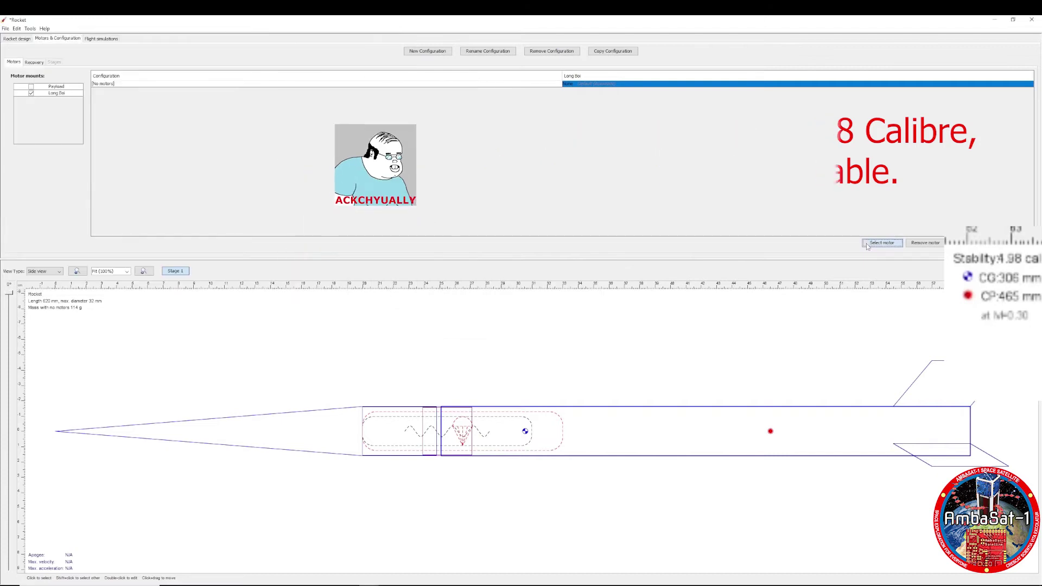
left_click(882, 243)
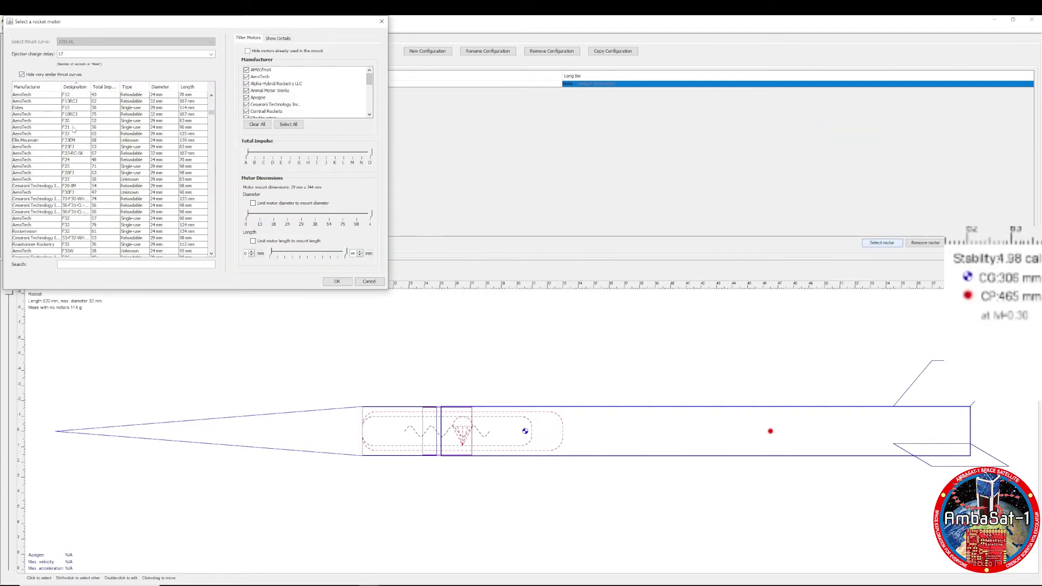
scroll(70, 129, "up", 3)
left_click(67, 134)
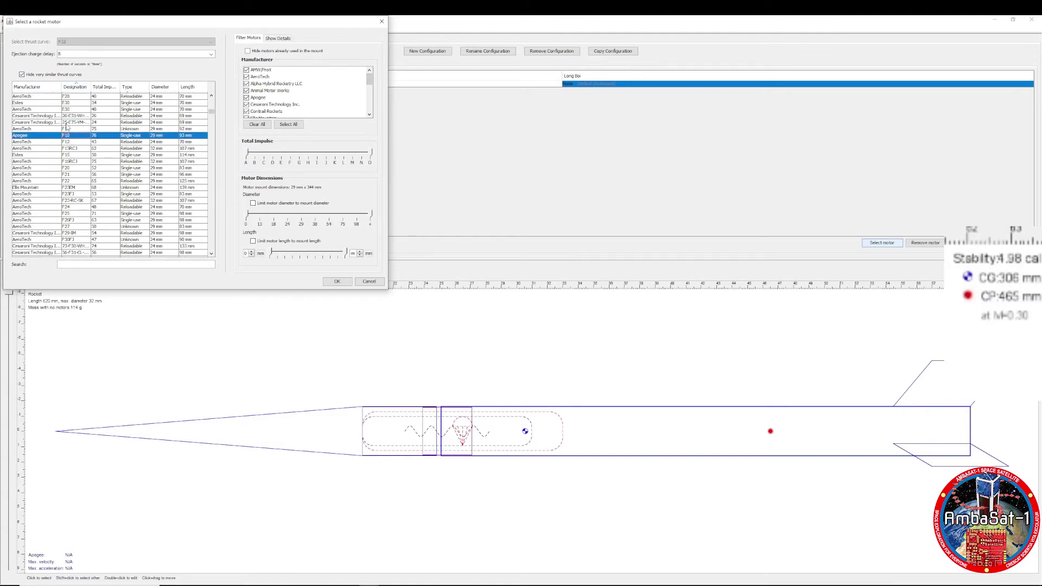
left_click(71, 156)
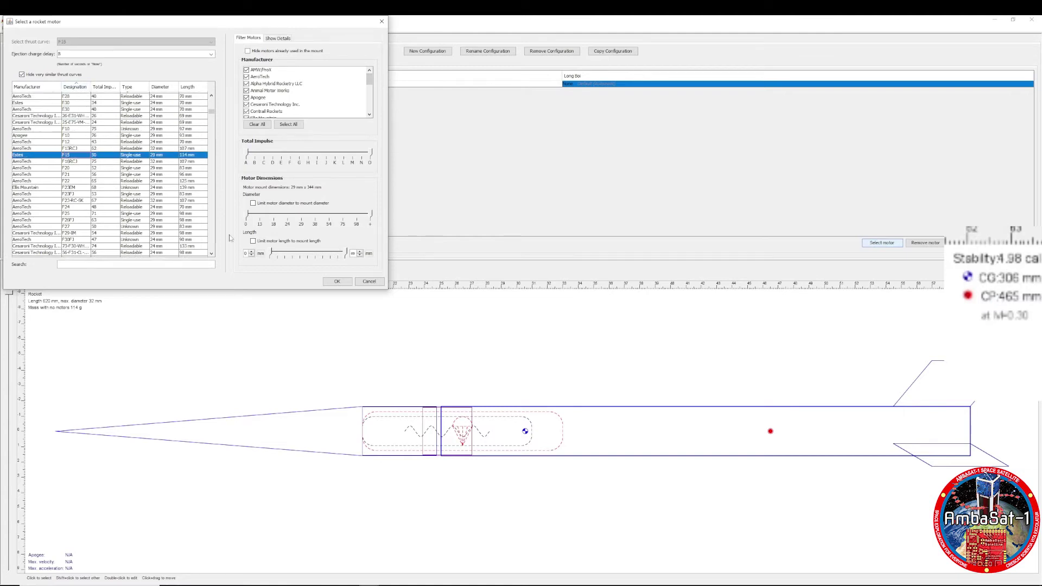
left_click(325, 283)
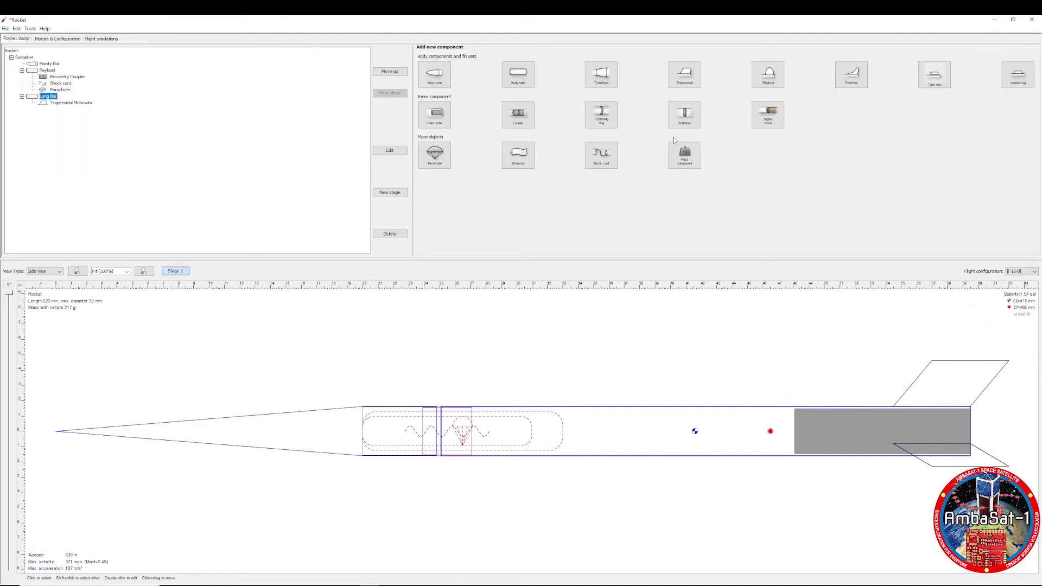
Add an engine block in Long Boi at -114 mm with a 20 mm inner diameter.
left_click(768, 114)
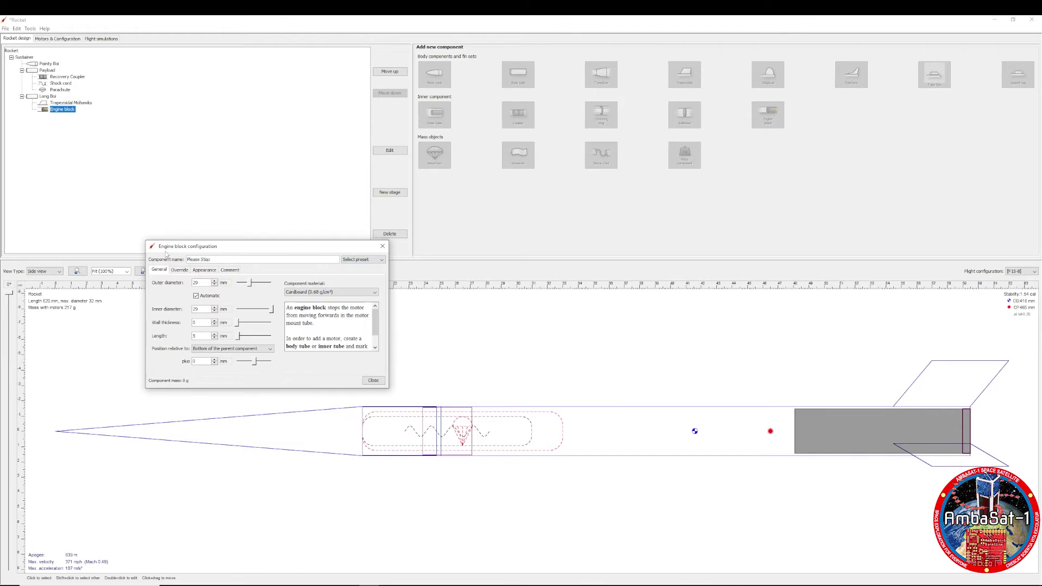
left_click_drag(260, 365, 249, 364)
left_click(215, 363)
left_click(214, 364)
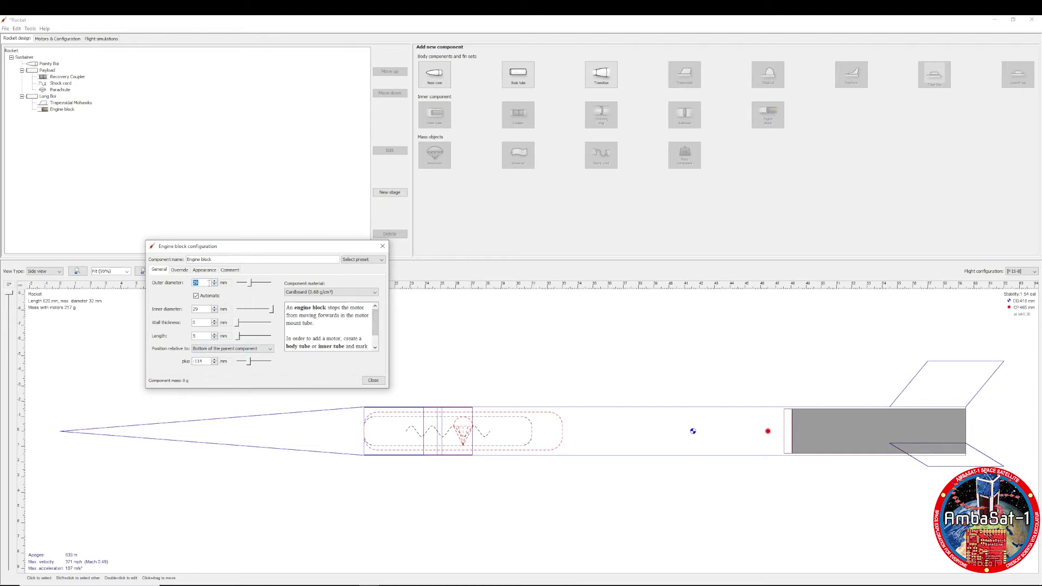
type("20")
left_click(374, 380)
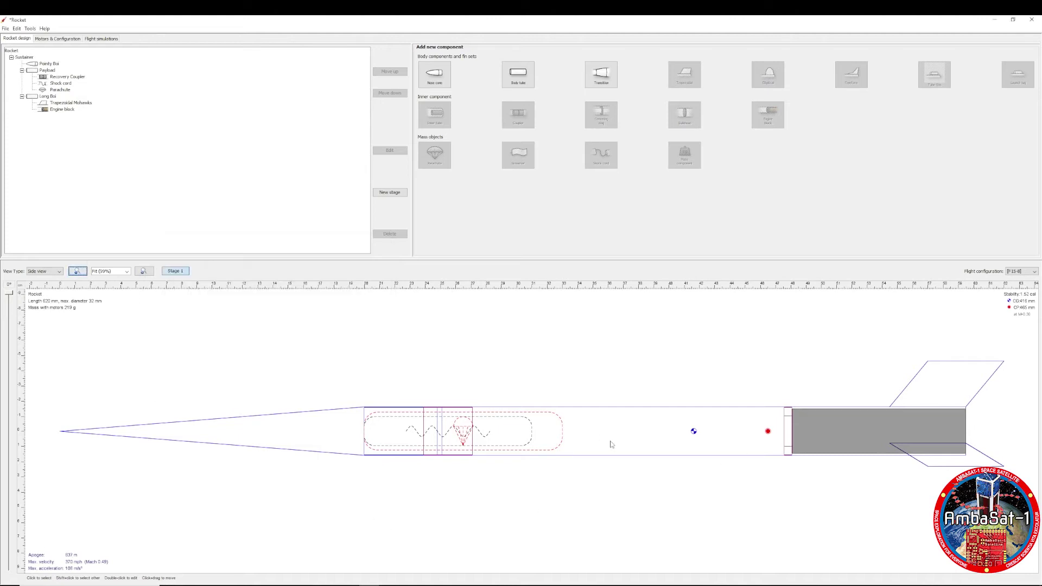
Switch the view to 3D Unfinished, then 3D Finished, rotating the rocket side-on.
left_click(44, 271)
left_click(44, 303)
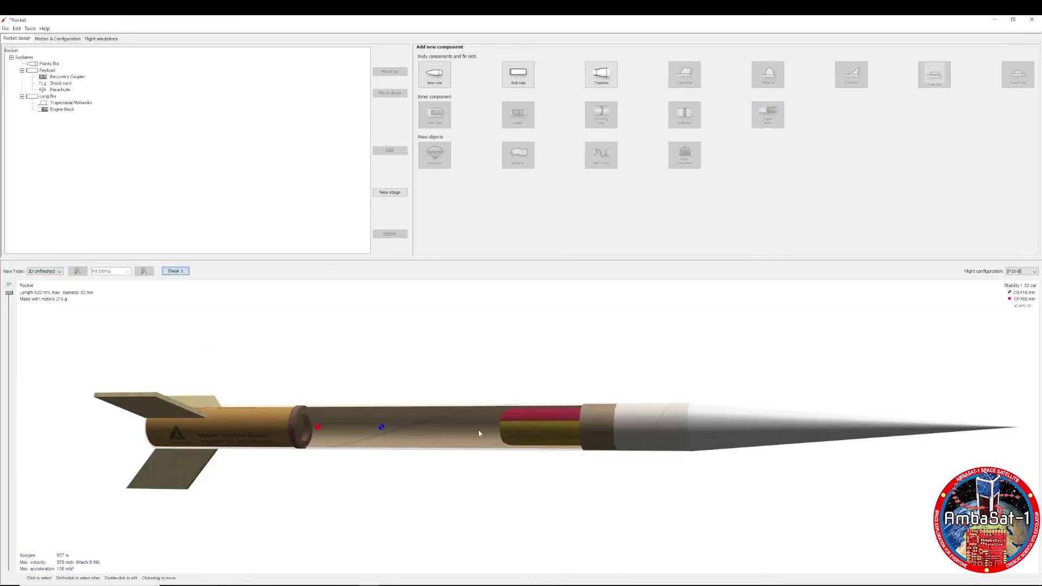
left_click_drag(479, 433, 601, 464)
left_click(45, 271)
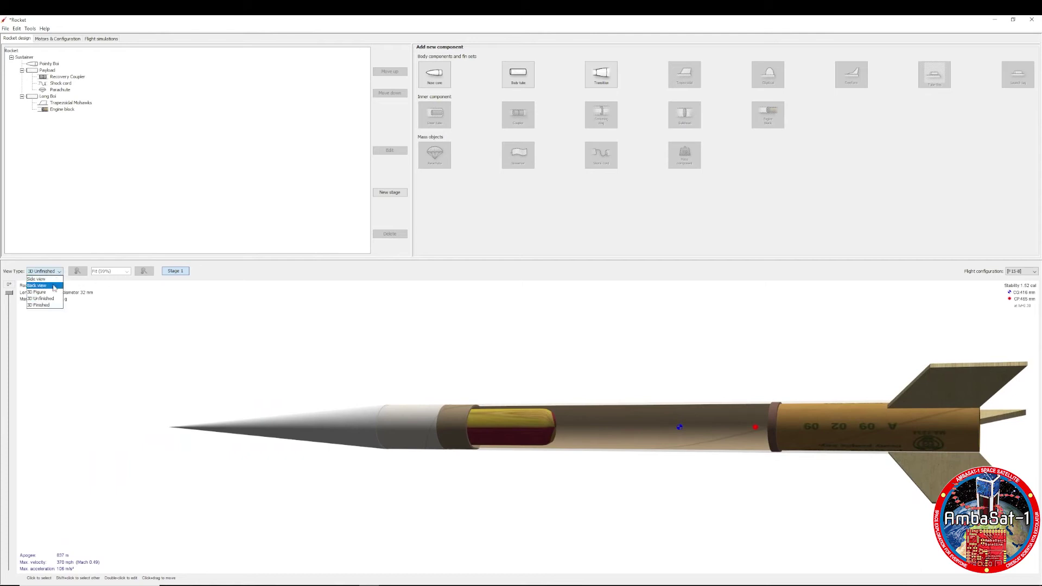
left_click(52, 279)
left_click(52, 271)
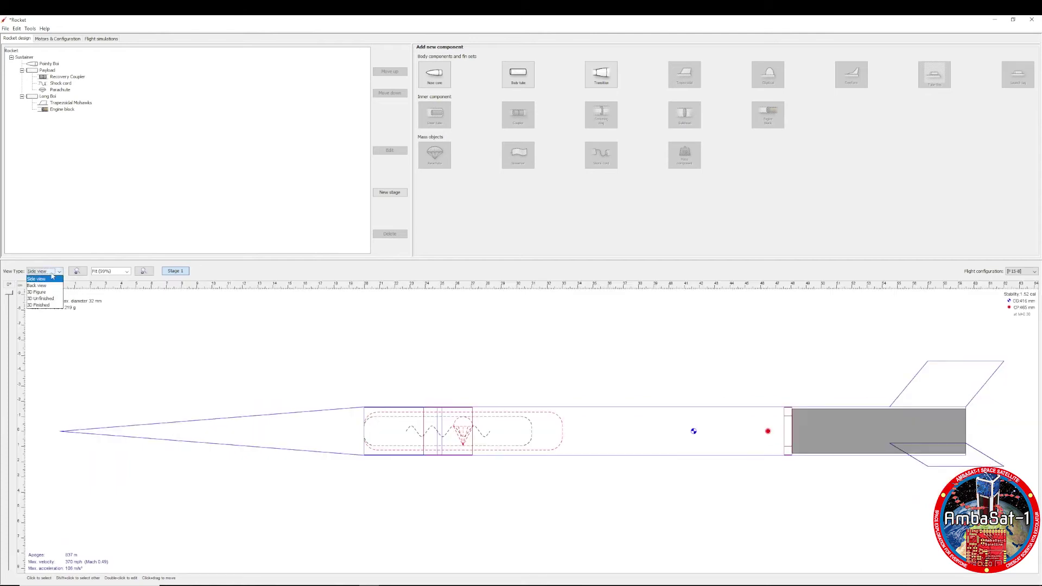
left_click(49, 305)
left_click_drag(624, 440, 326, 461)
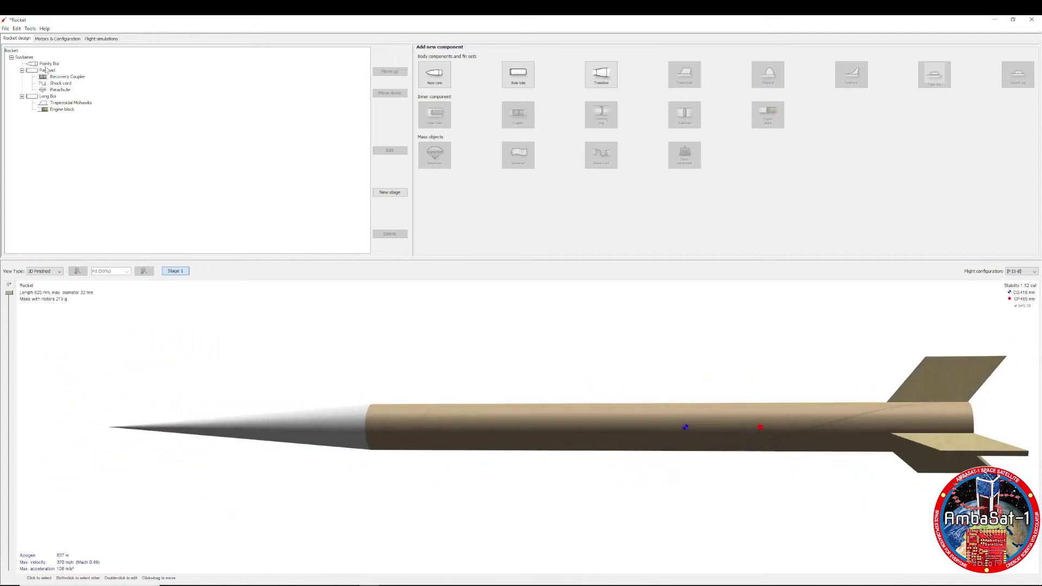
Highlight the Recovery Coupler and Payload sections and turn the rocket nose-right.
left_click(63, 78)
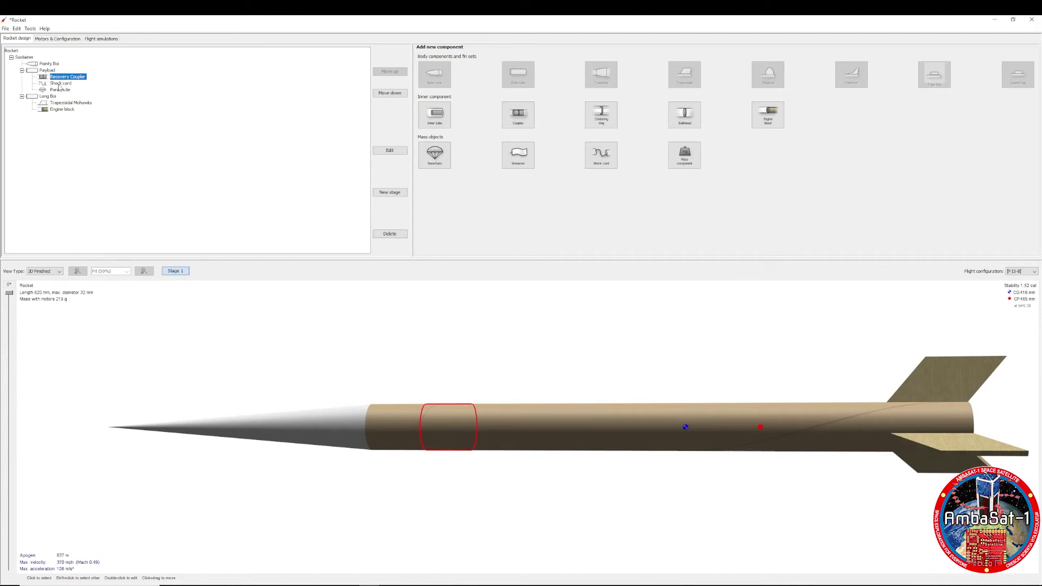
left_click(46, 71)
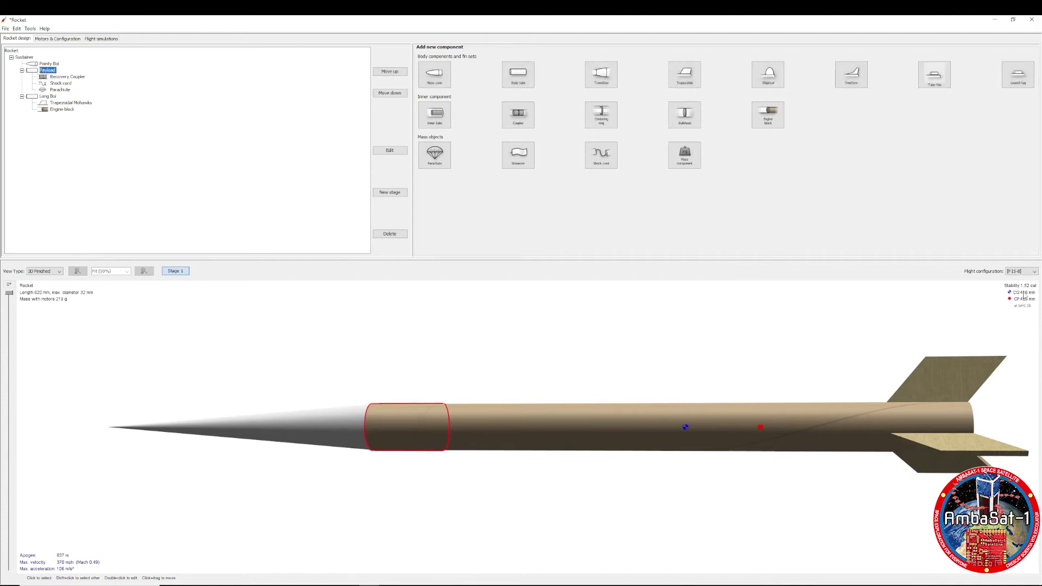
left_click_drag(1023, 296, 753, 354)
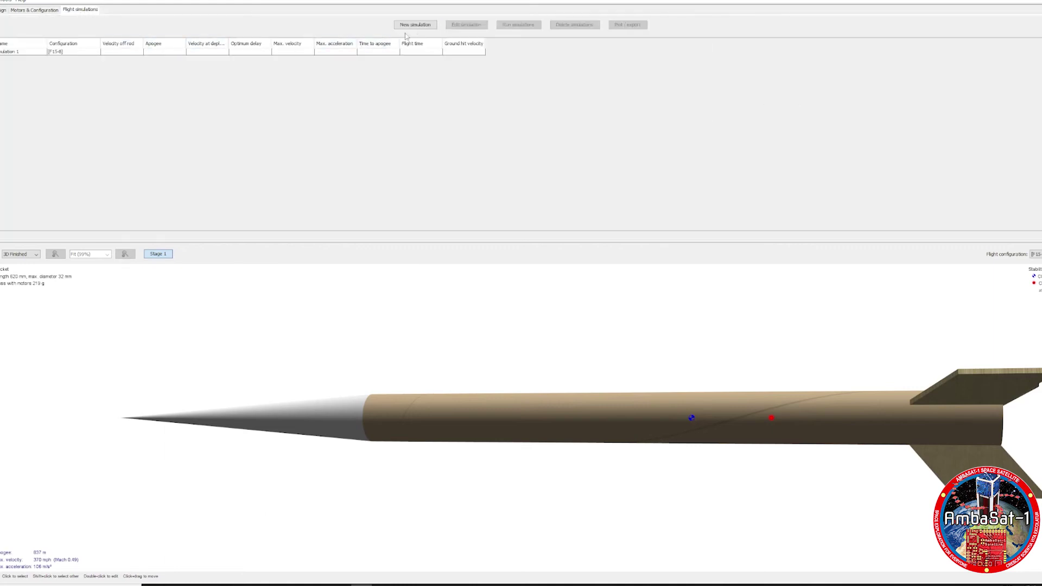
Create a simulation named Pointy flight, run it, and include the lift-off event in the plot.
left_click(422, 26)
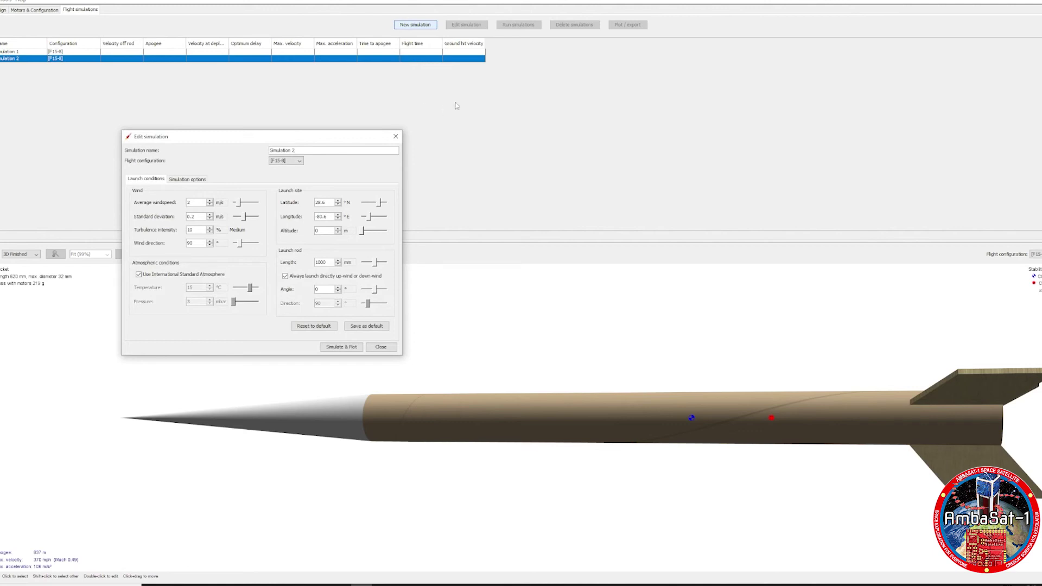
left_click_drag(318, 151, 240, 154)
key("BackSpace")
left_click(342, 348)
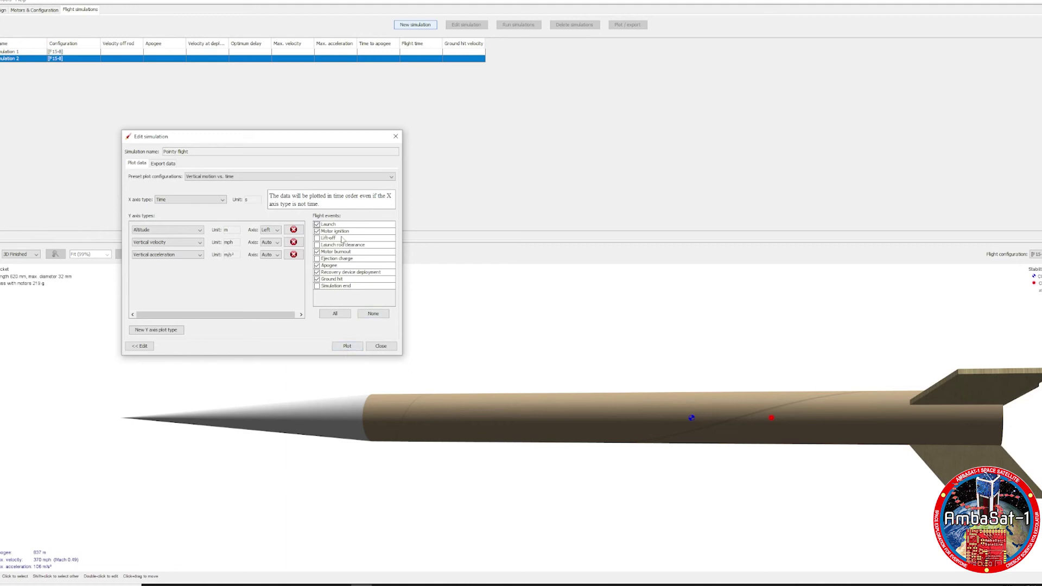
left_click(318, 238)
Plot Pointy flight's altitude, vertical velocity and acceleration against time.
left_click(347, 346)
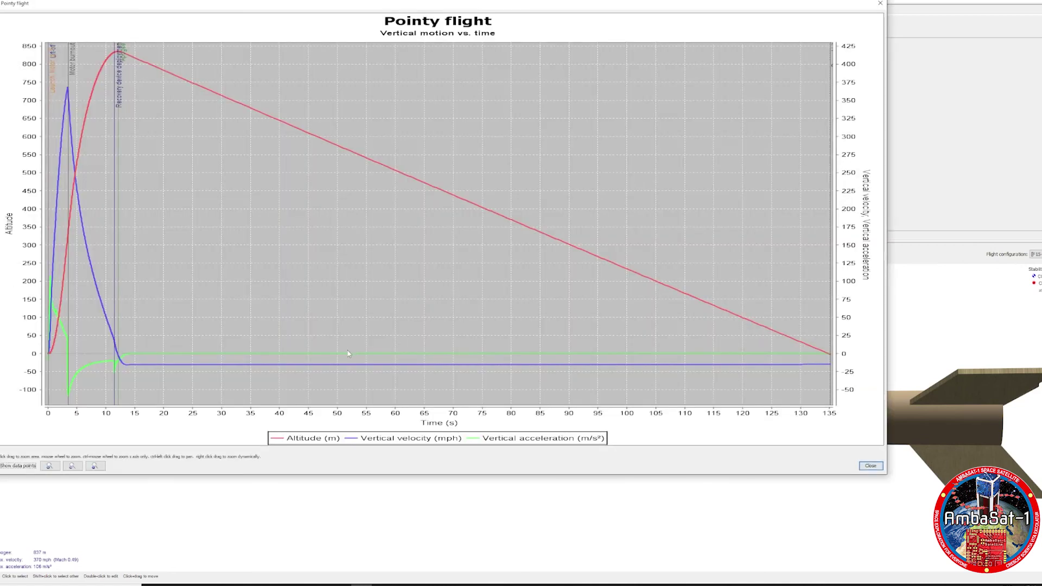